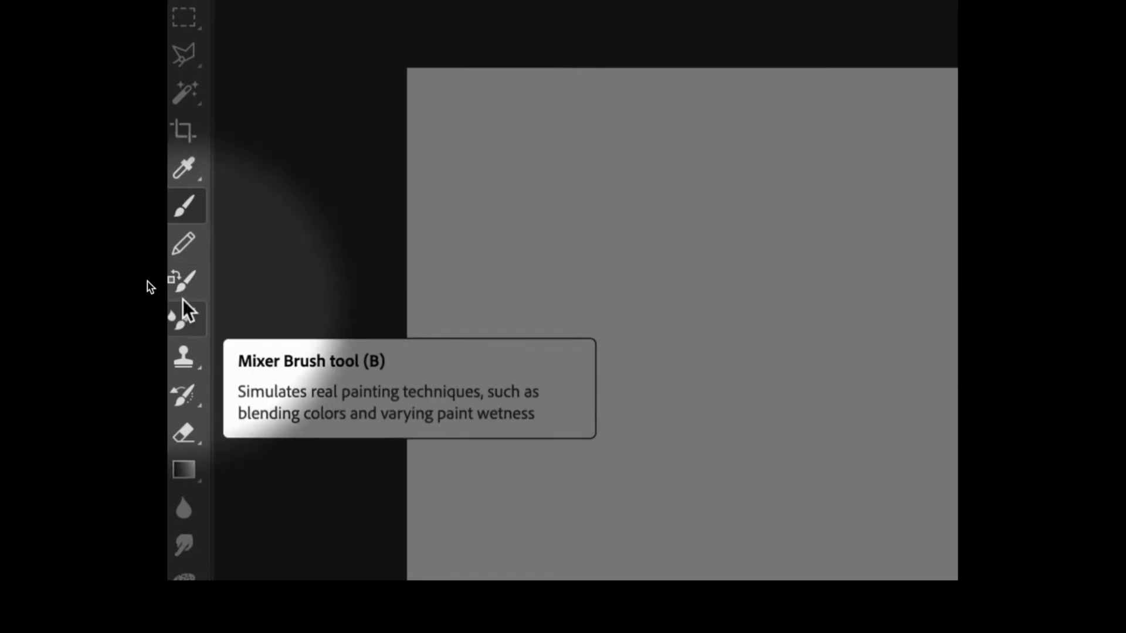
Activate the Brush tool and look at its tool presets and its size and hardness settings
click(189, 208)
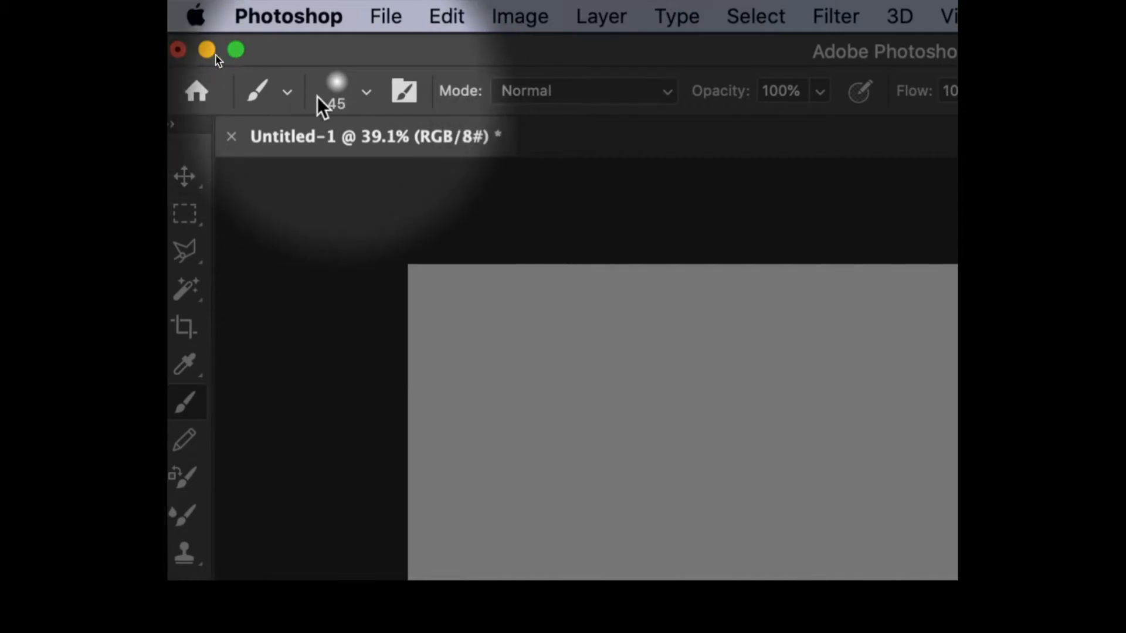
click(288, 92)
click(289, 95)
click(258, 93)
click(258, 92)
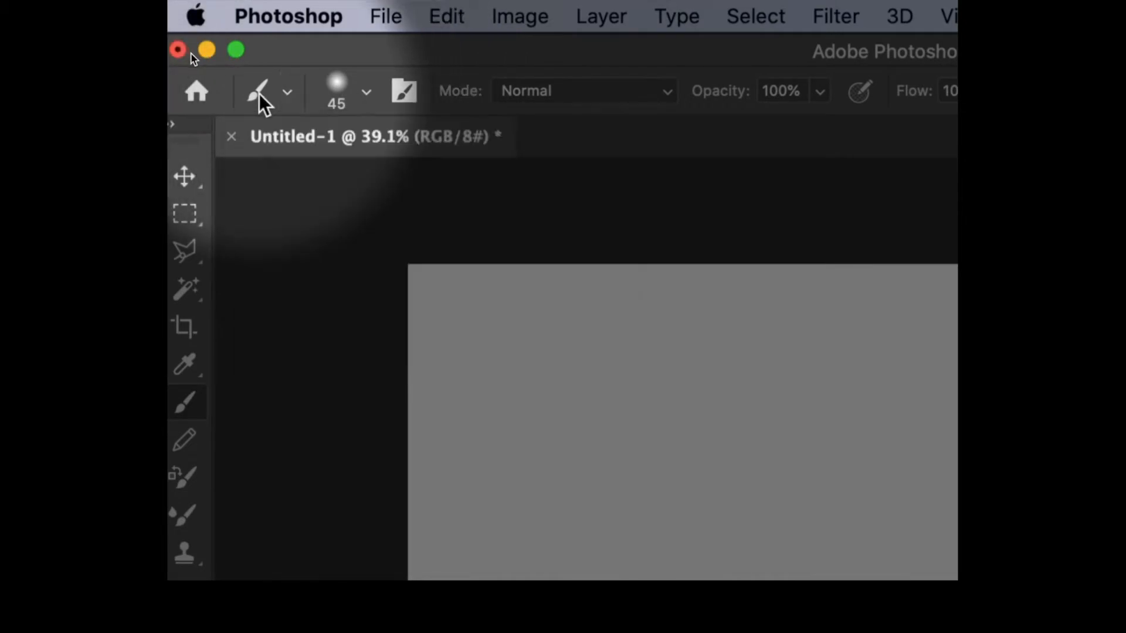
click(346, 93)
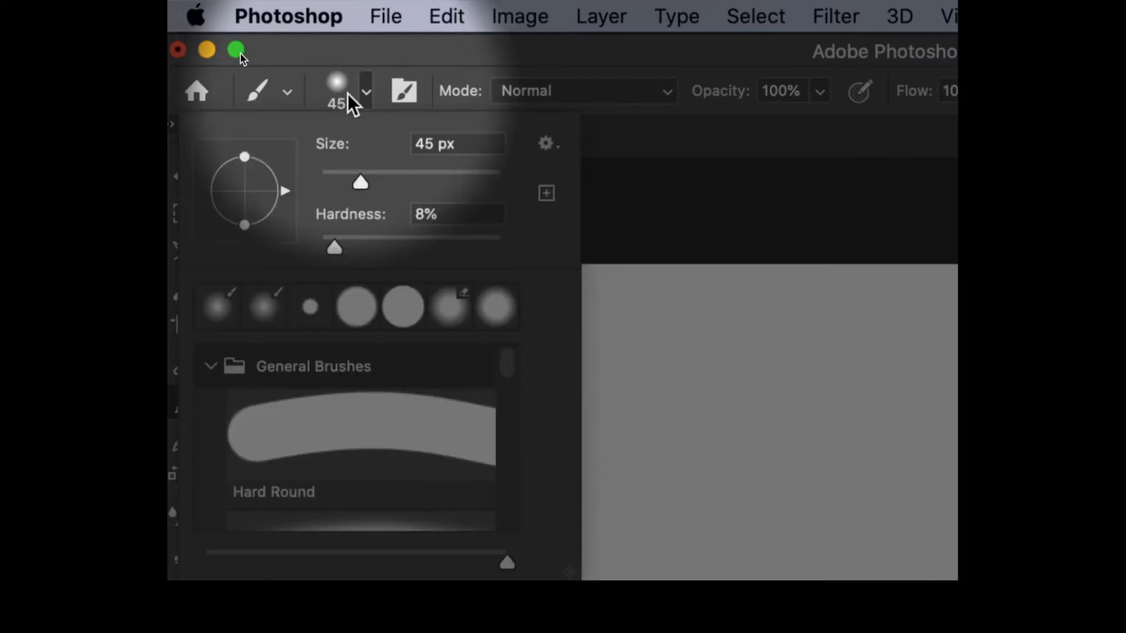
click(343, 92)
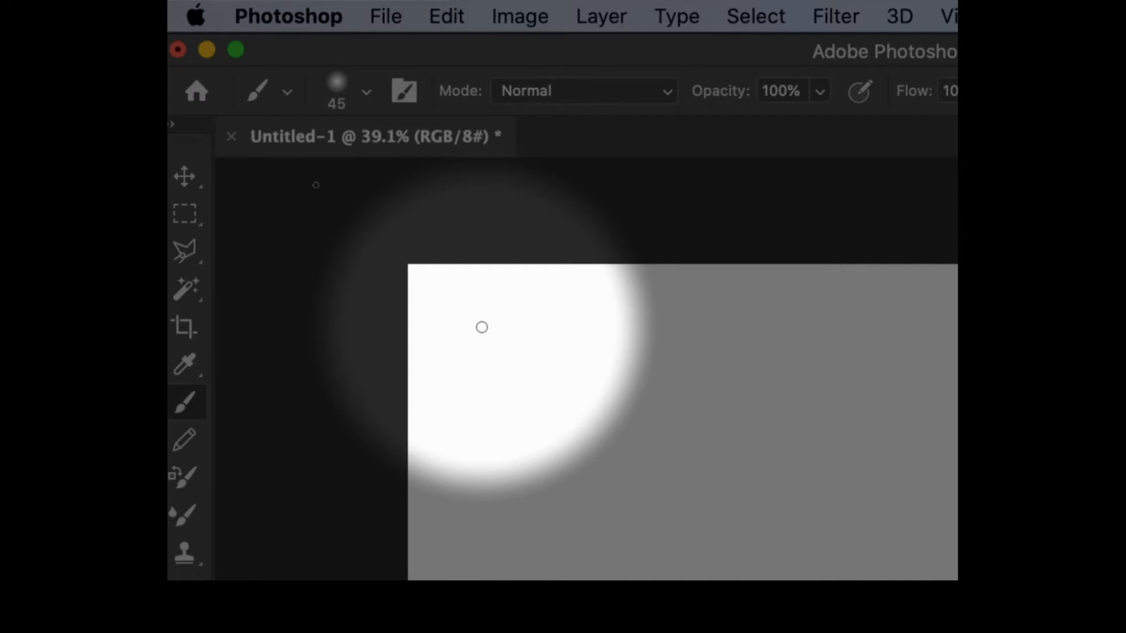
Enlarge the soft brush to 400 px and paint one black dab near the canvas's upper-left corner
key(bracketright)
key(bracketright)
key(bracketright)
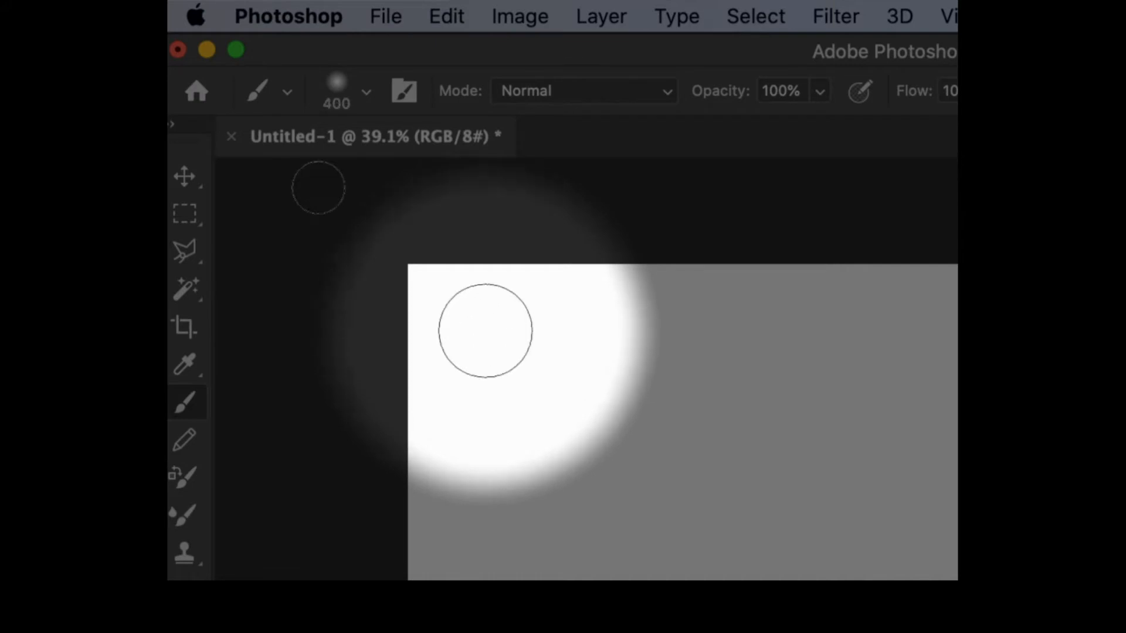
click(490, 335)
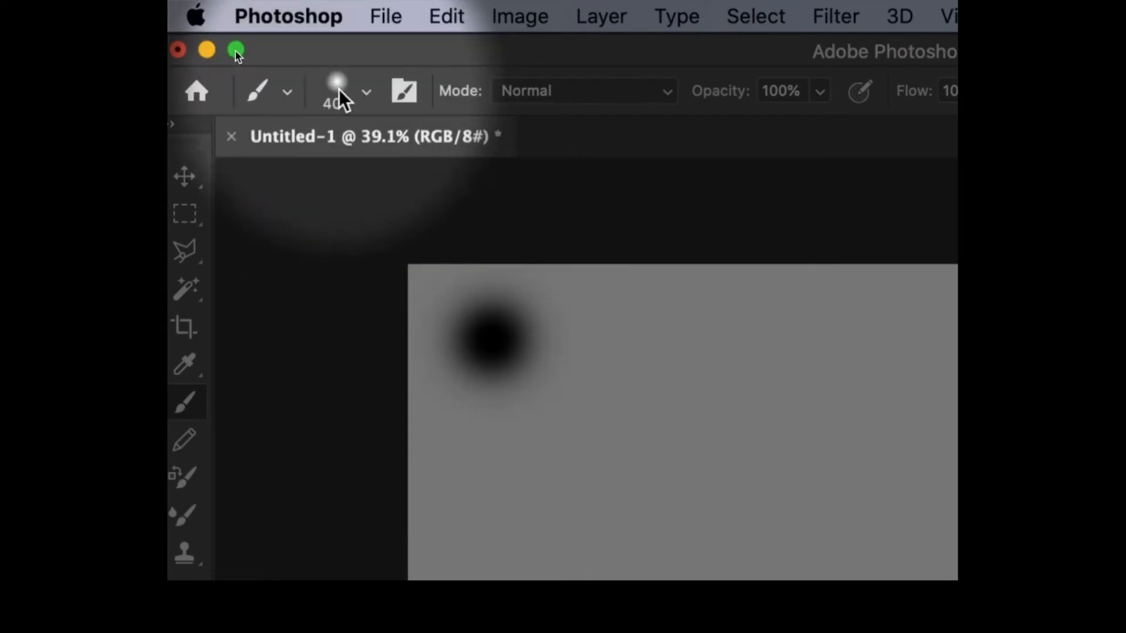
Raise the brush hardness to 86% and paint one large hard-edged dab to the right of the soft one
click(339, 89)
drag(335, 250, 451, 264)
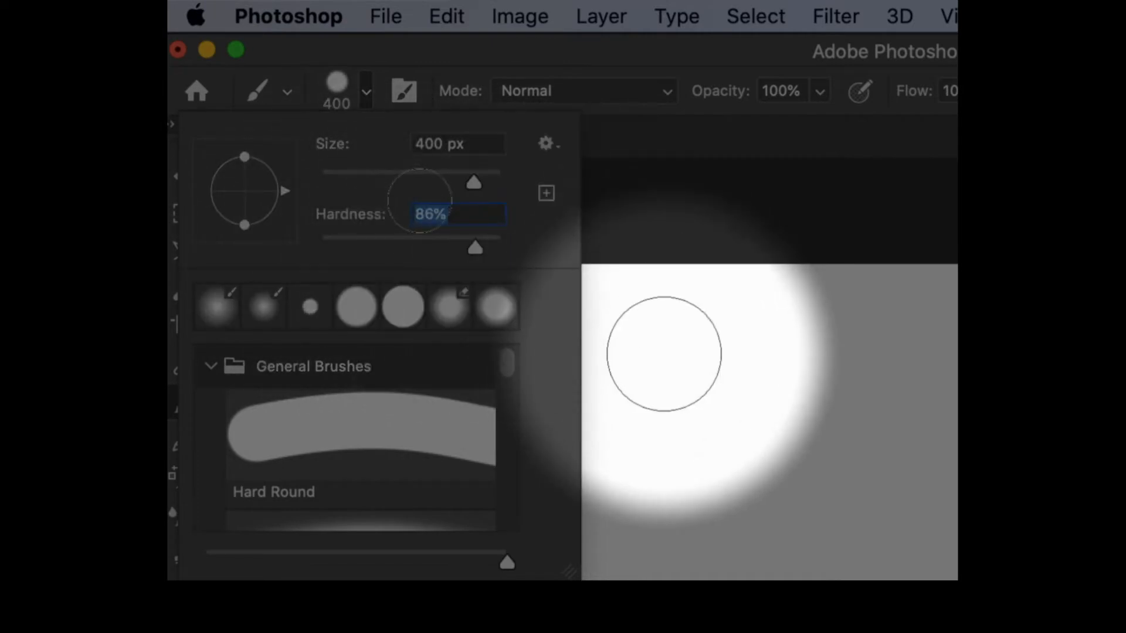
click(660, 354)
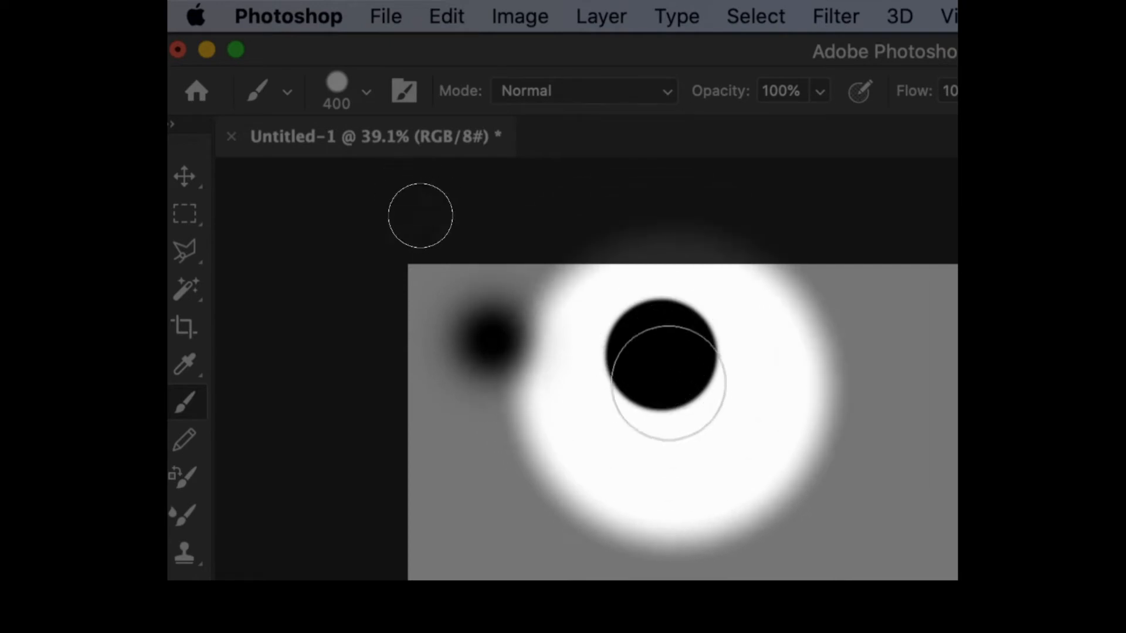
Reduce the brush size to 97 px and paint four small dabs to the right of the large hard-edged dab
click(368, 93)
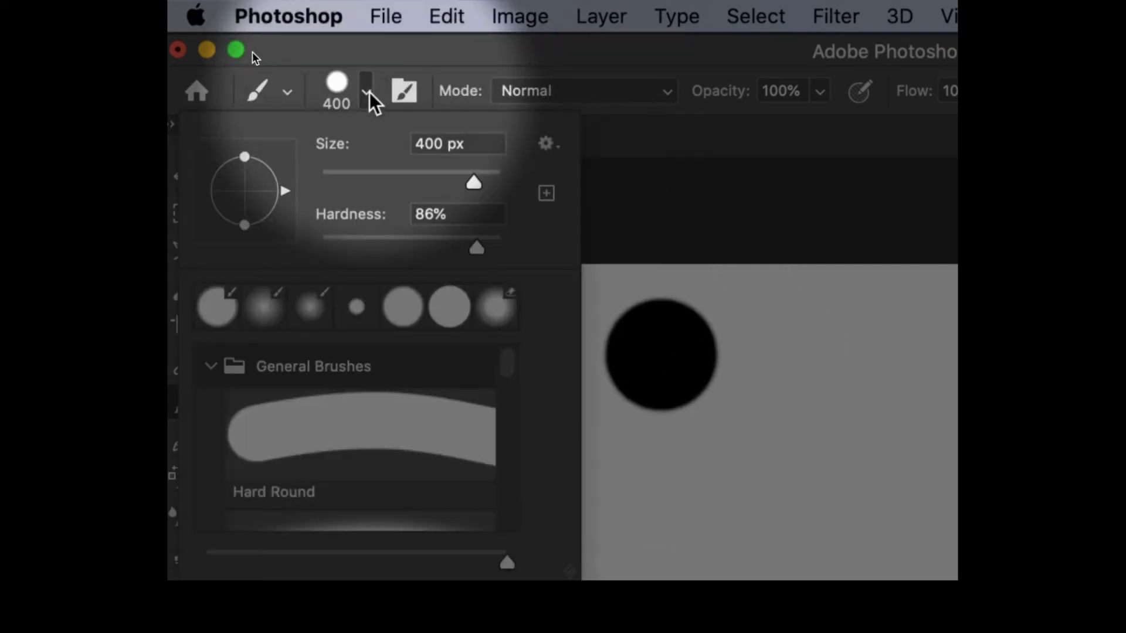
drag(469, 188, 422, 186)
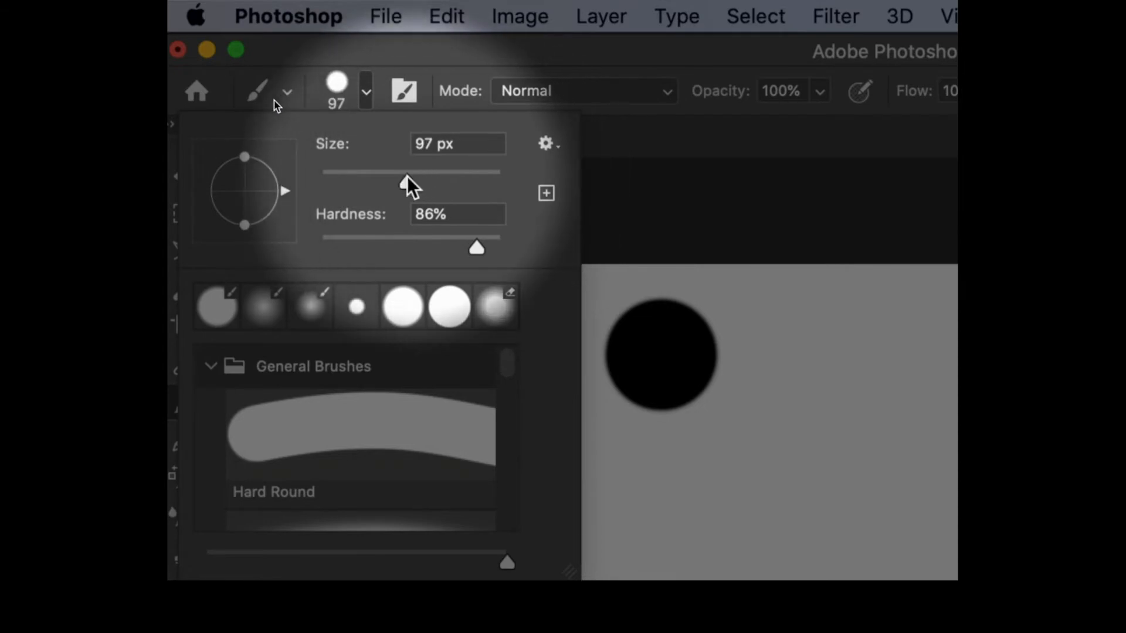
click(748, 378)
click(749, 342)
click(793, 340)
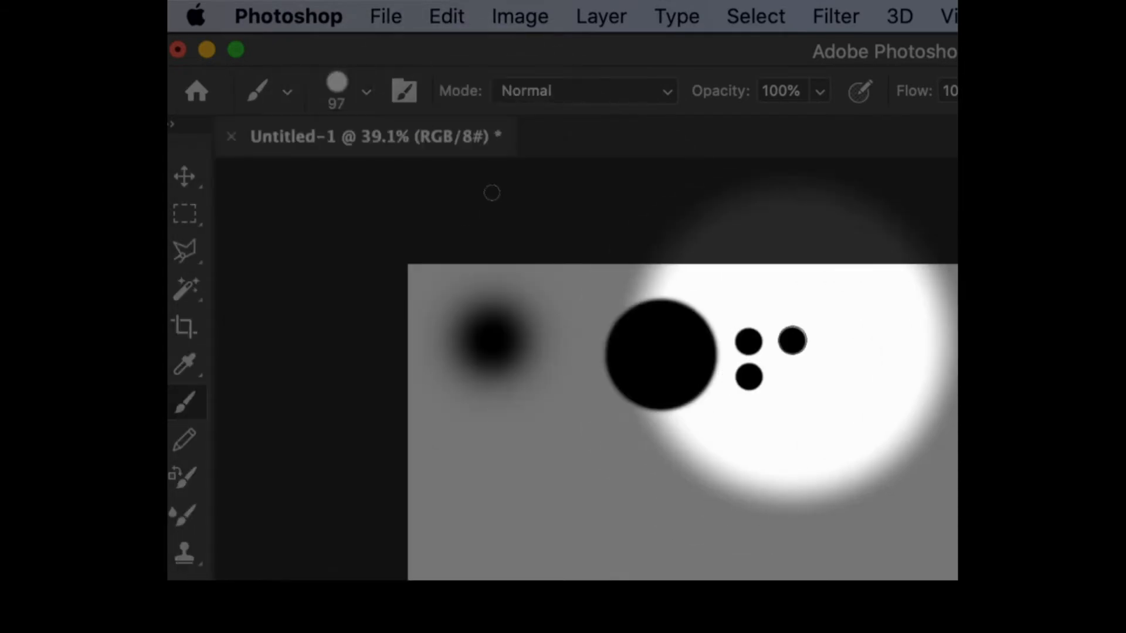
click(799, 393)
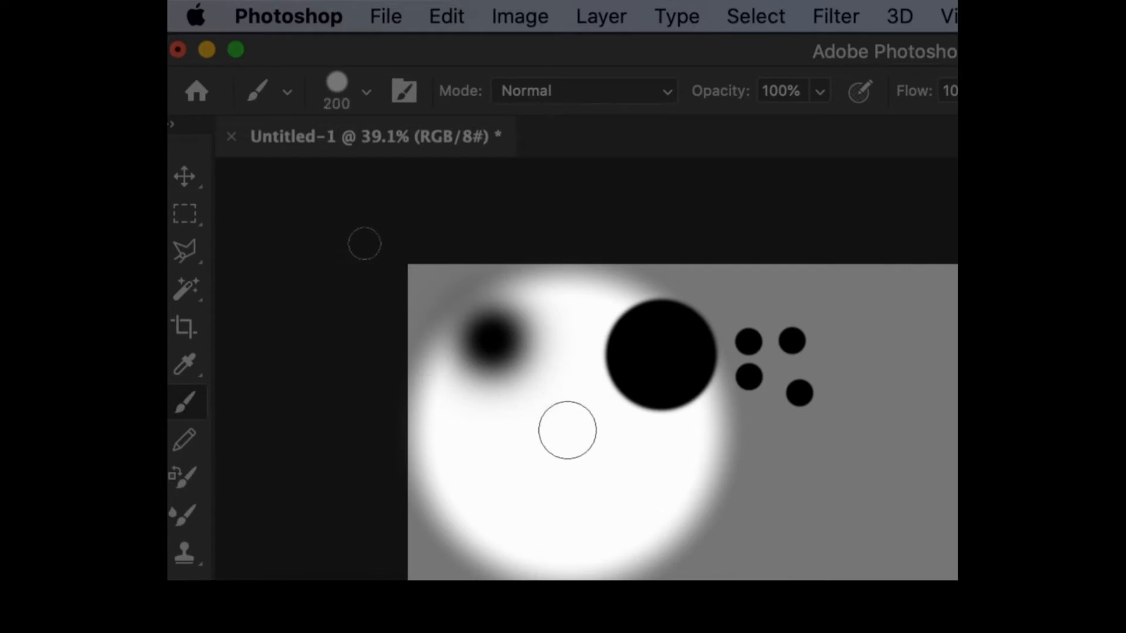
Set the brush to 97 px with 71% hardness and paint three small dabs below the soft dab
right_click(567, 431)
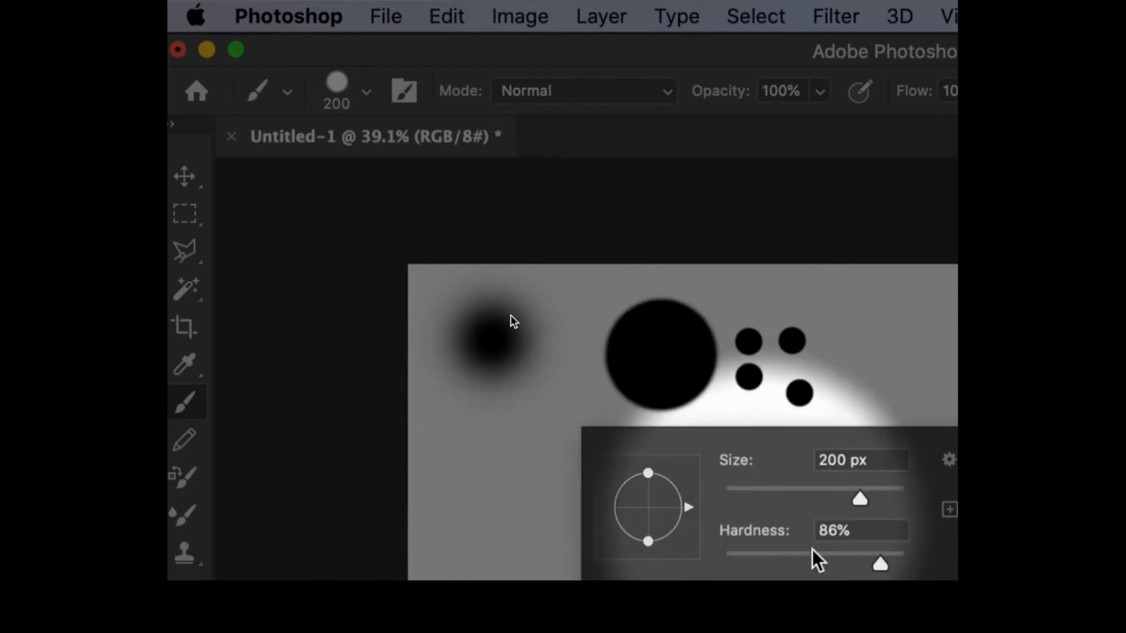
mouse_move(860, 503)
mouse_down()
mouse_move(872, 503)
mouse_move(811, 503)
mouse_up()
drag(881, 567, 853, 568)
click(562, 438)
click(520, 431)
click(566, 491)
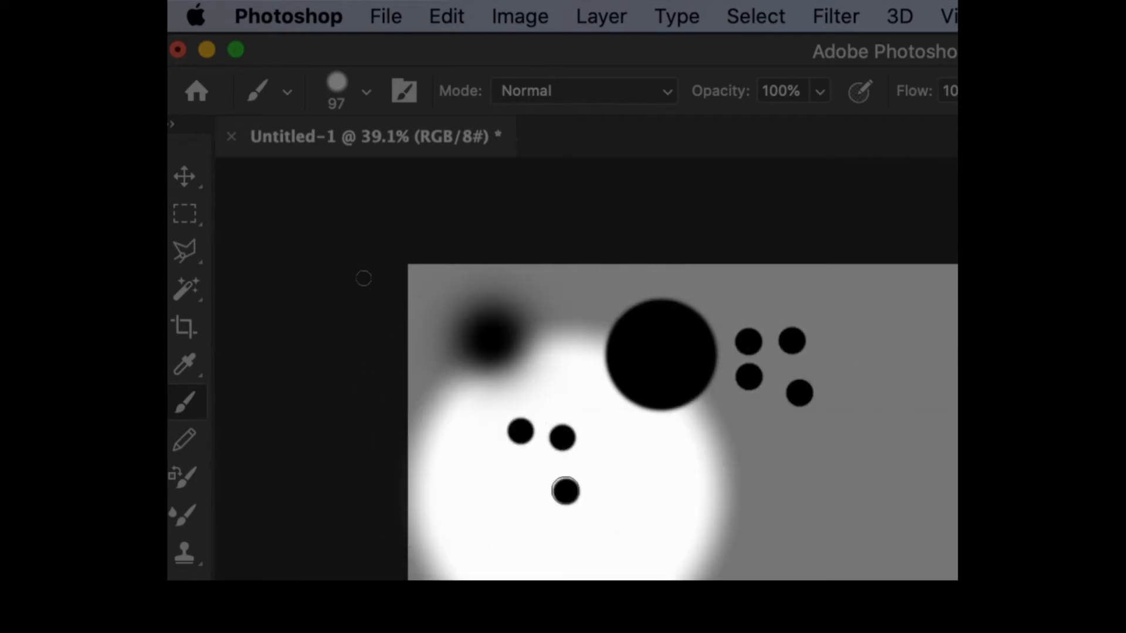
Lower the brush hardness further and paint two softer small dabs between the soft dab and the large hard-edged dab
right_click(608, 450)
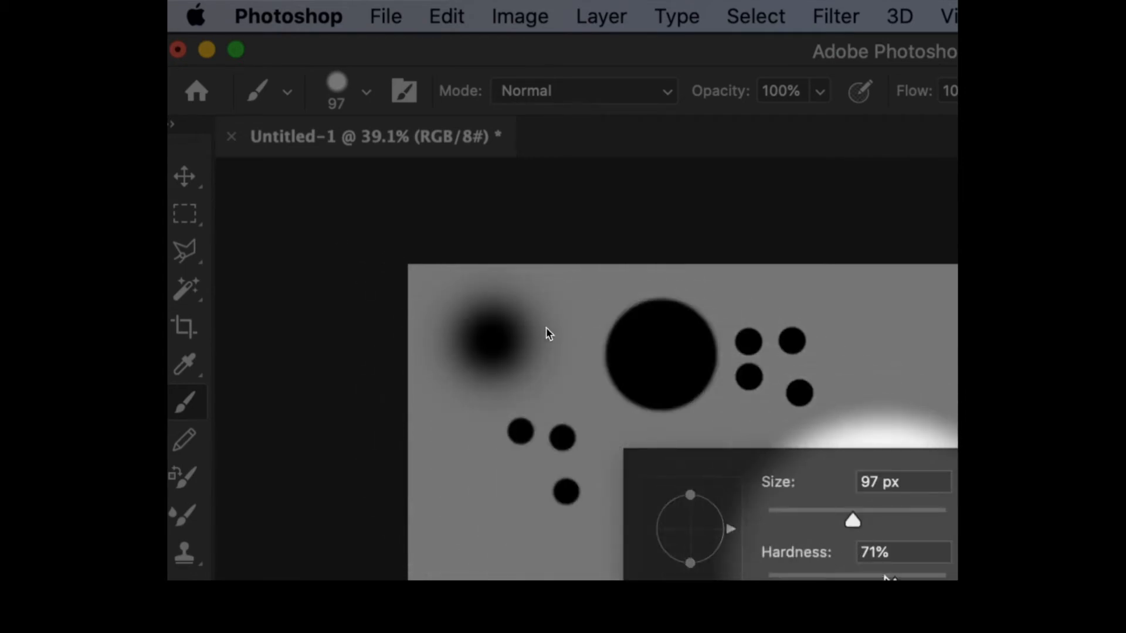
drag(839, 554, 762, 515)
click(605, 405)
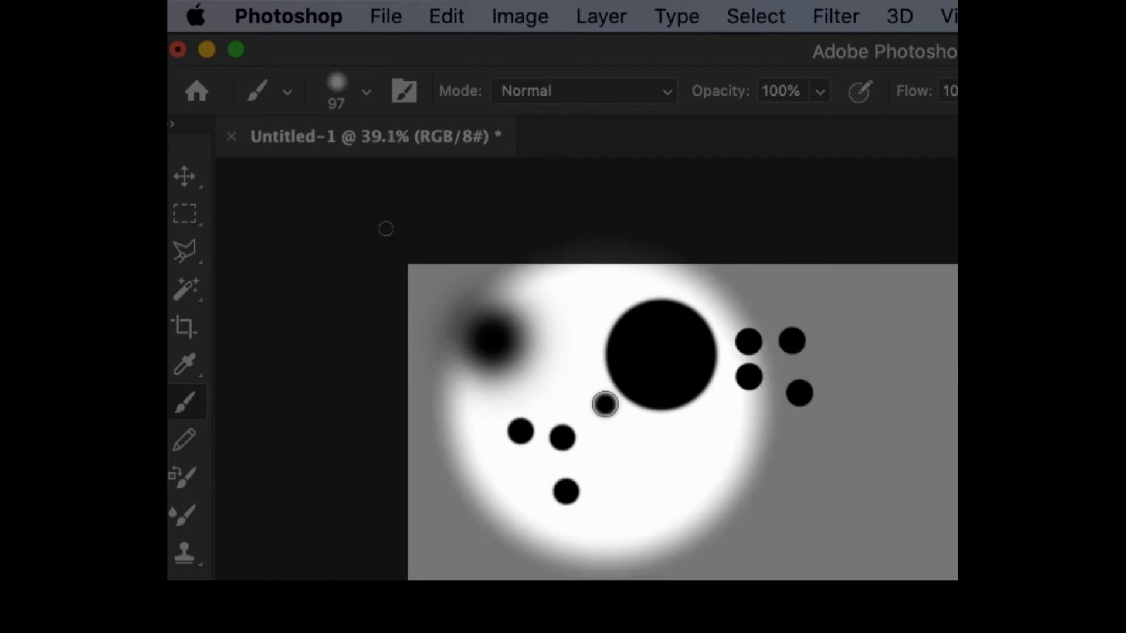
click(562, 382)
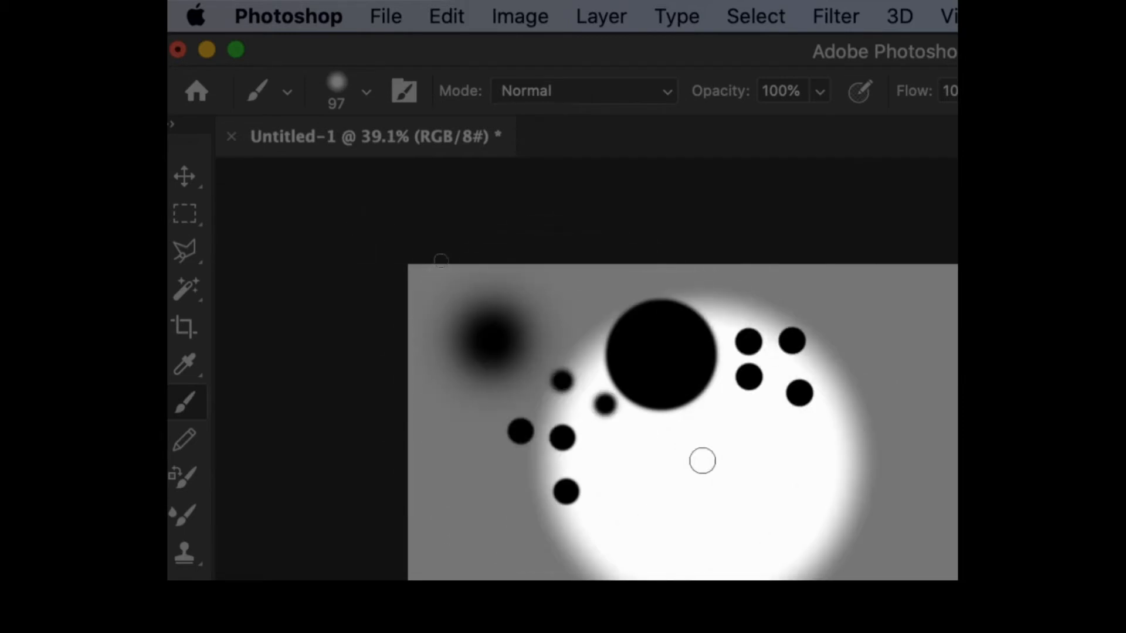
Resize the brush on the canvas to 305 px and 143 px at 0% hardness, painting soft curved strokes below the large dab
drag(660, 425, 682, 439)
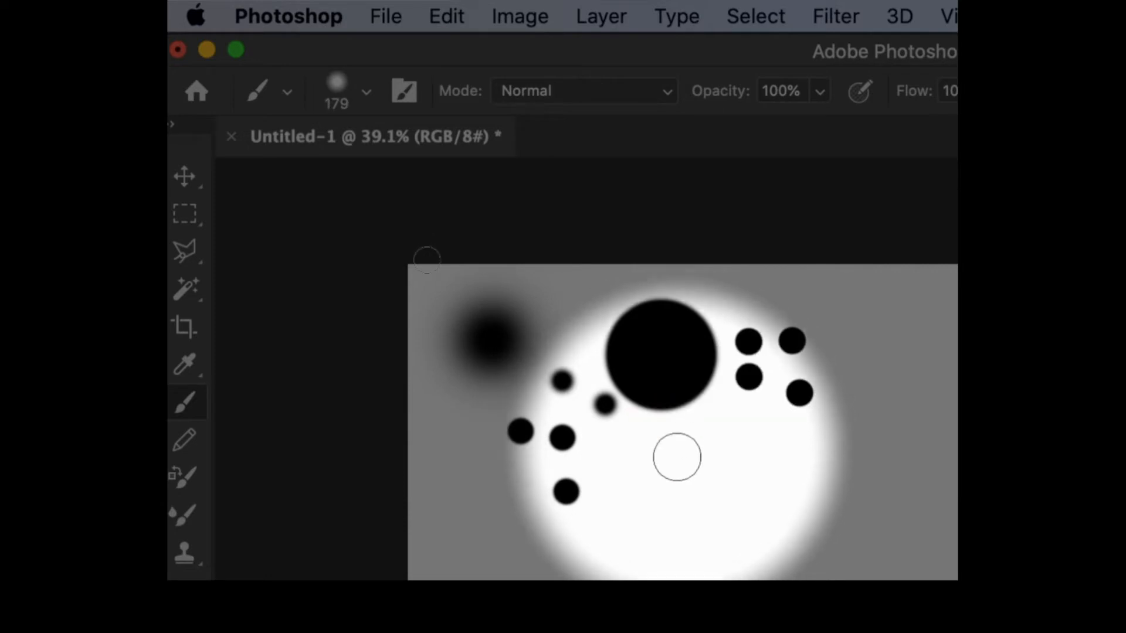
mouse_move(680, 461)
mouse_down()
mouse_move(734, 469)
mouse_move(659, 460)
mouse_move(720, 472)
mouse_move(698, 344)
mouse_move(689, 531)
mouse_move(689, 284)
mouse_move(694, 329)
mouse_up()
mouse_move(731, 483)
mouse_down()
mouse_move(684, 477)
mouse_move(726, 484)
mouse_move(730, 474)
mouse_up()
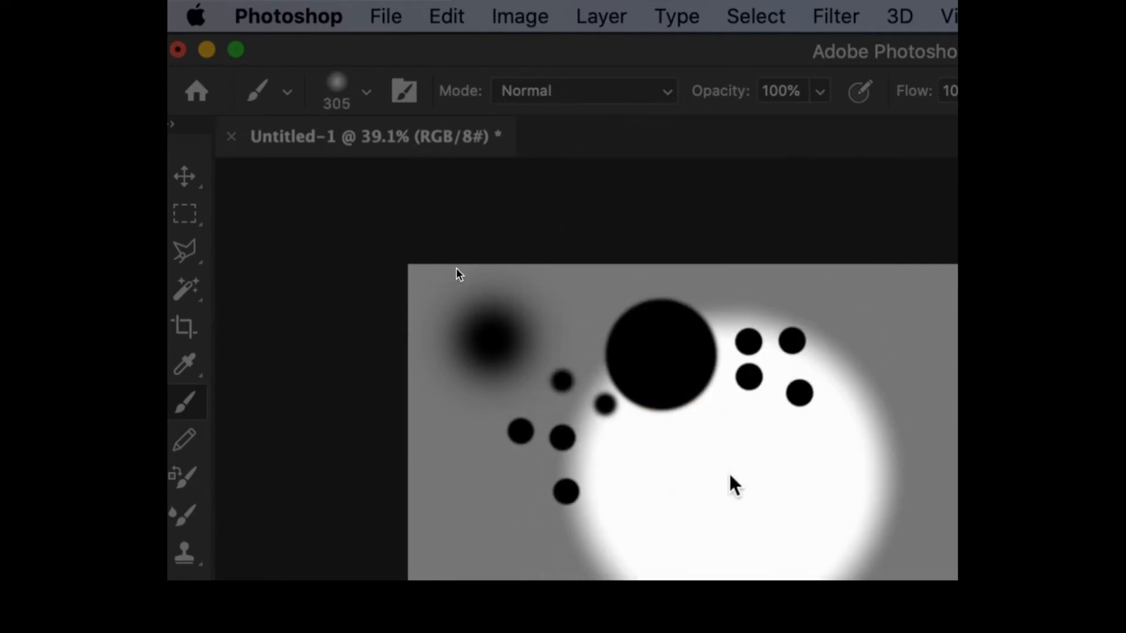
mouse_move(658, 452)
mouse_down()
mouse_move(729, 487)
mouse_move(757, 452)
mouse_move(757, 423)
mouse_up()
mouse_move(764, 464)
mouse_down()
mouse_move(880, 479)
mouse_move(774, 470)
mouse_move(829, 465)
mouse_move(846, 440)
mouse_move(816, 403)
mouse_move(679, 395)
mouse_up()
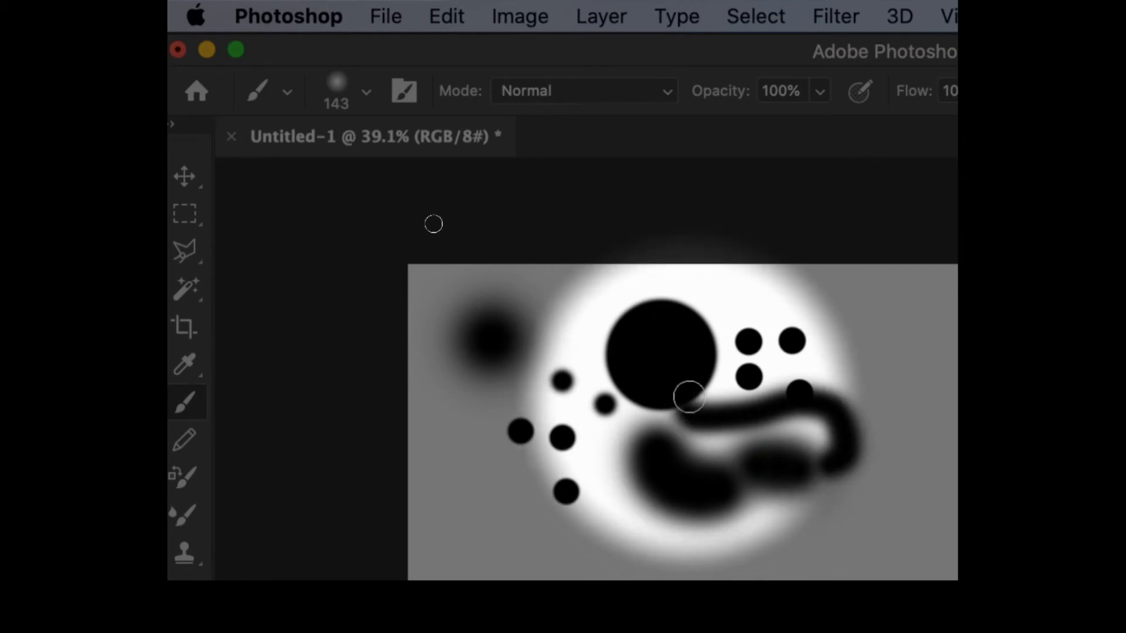
Undo all the brush dabs and strokes until the canvas is blank
key(super+z)
key(super+z)
key(super+z)
key(super+z)
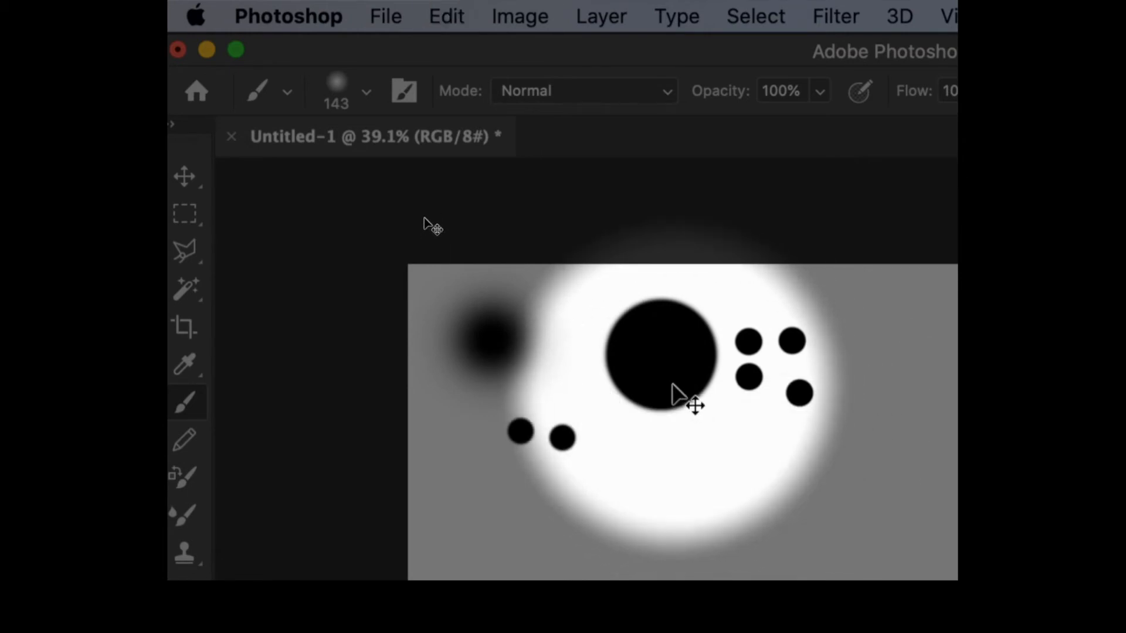
key(super+z)
key(super+z)
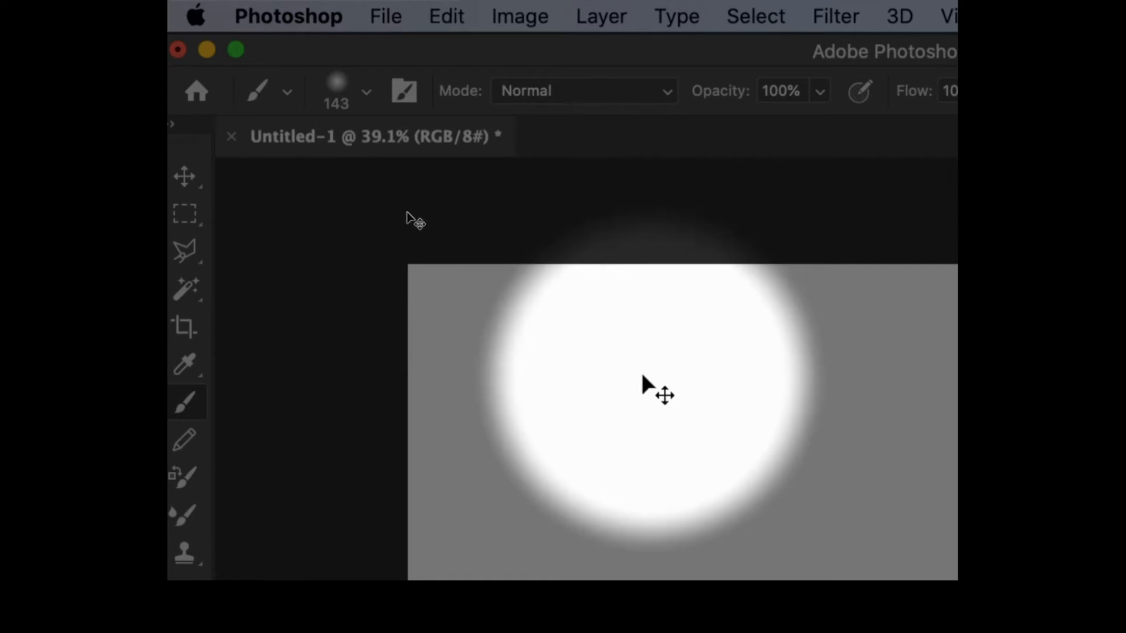
key(super+z)
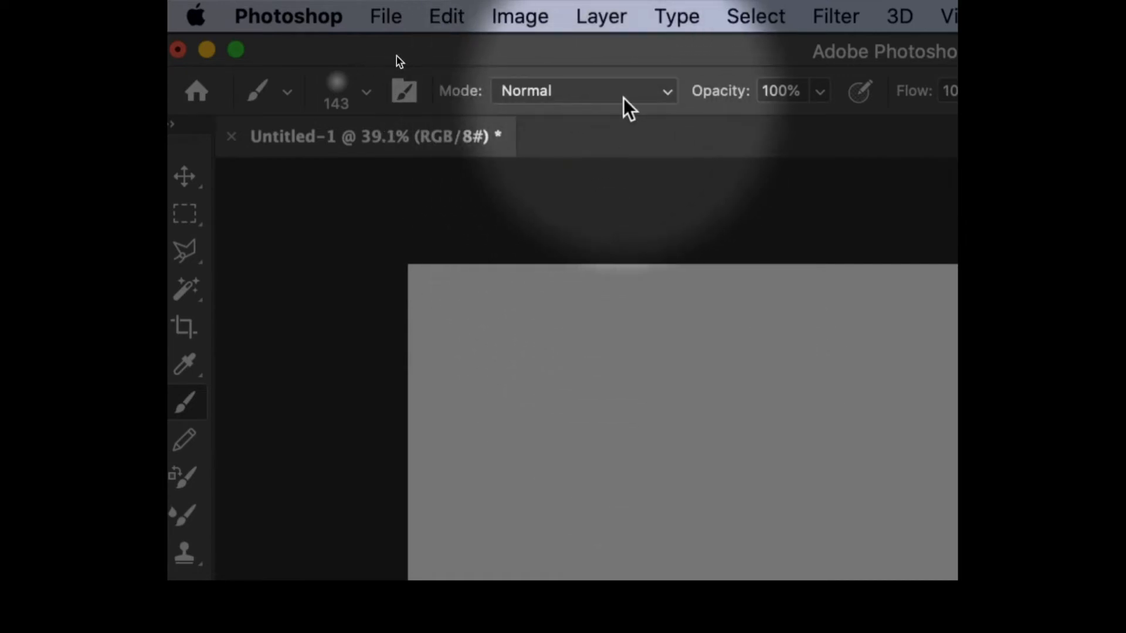
Browse the brush preset folders, including General, Dry Media, Wet Media, Special Effects and Free Fog Photoshop Brushes
click(366, 94)
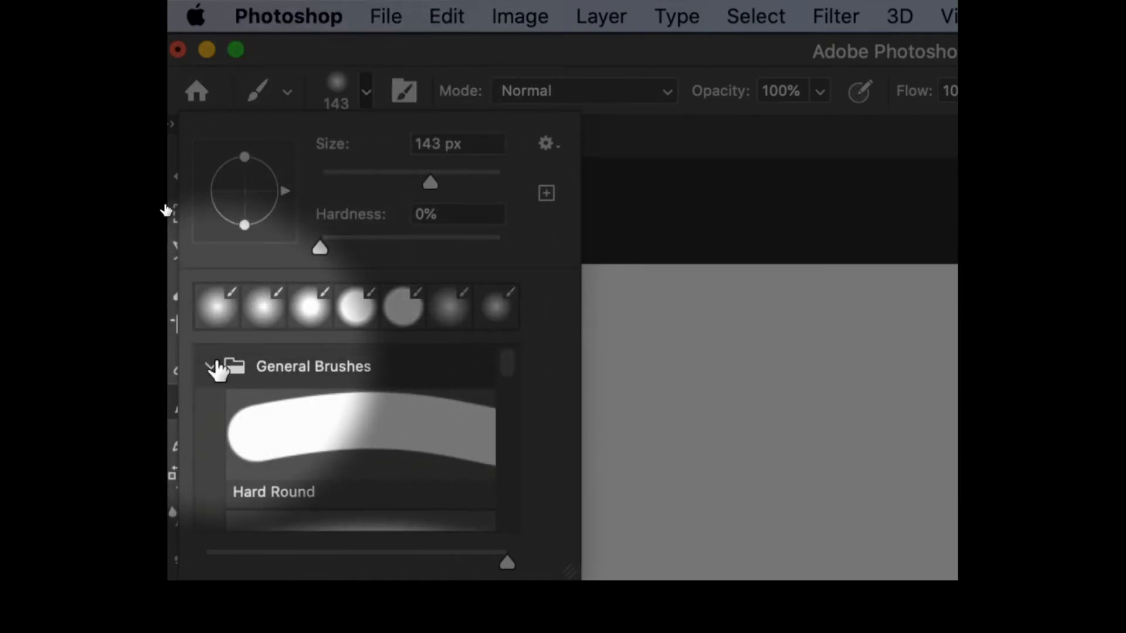
scroll(342, 410, down, 2)
scroll(342, 410, up, 2)
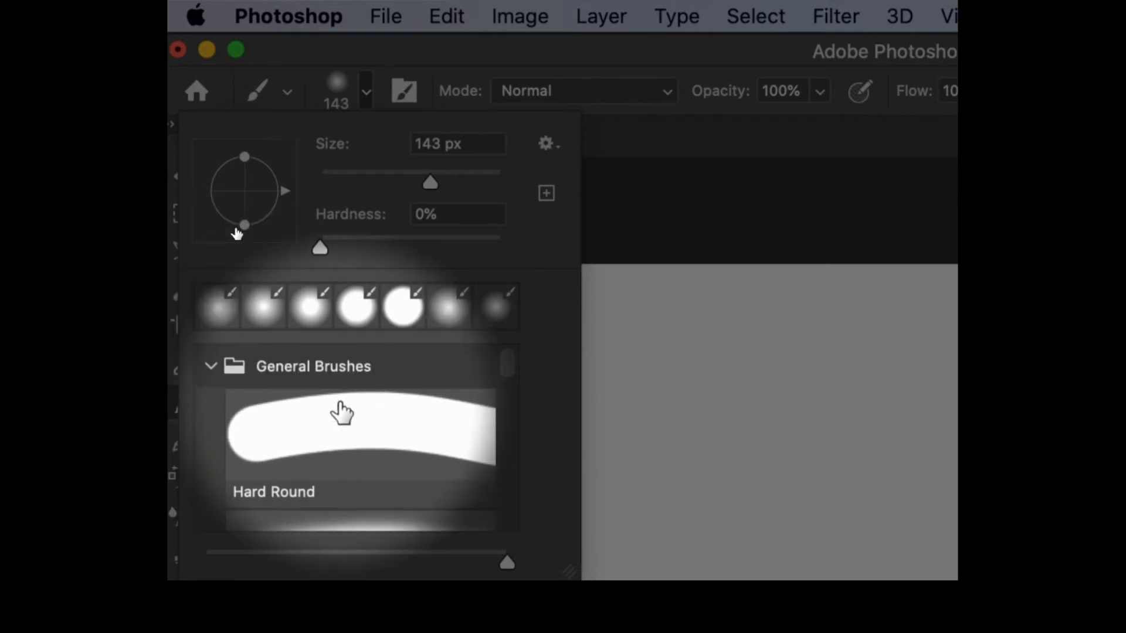
click(209, 368)
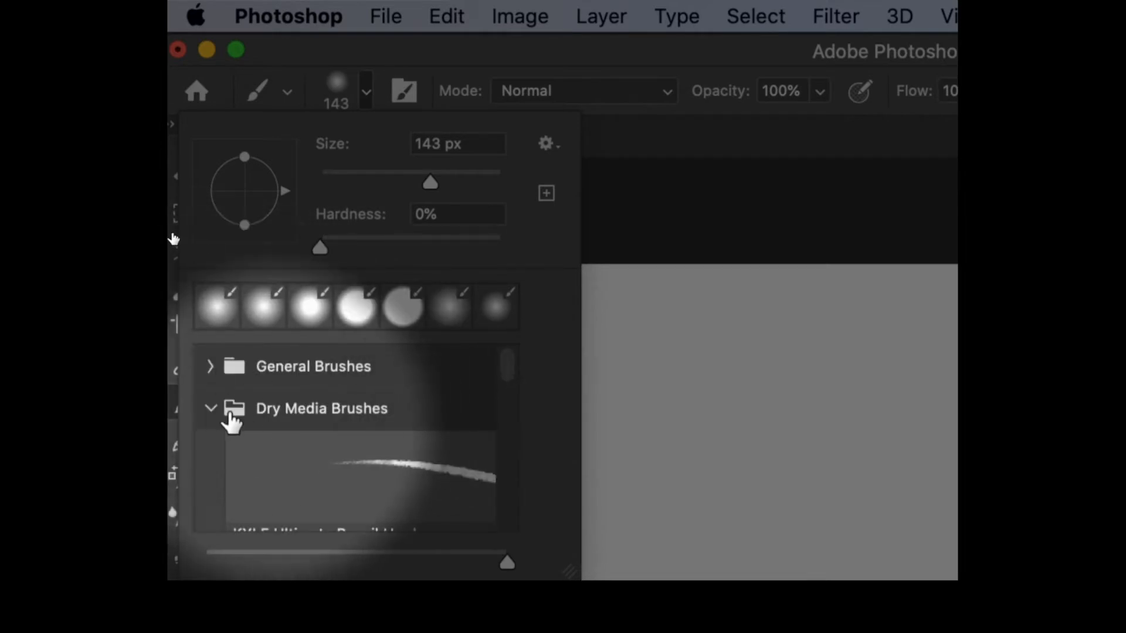
click(213, 411)
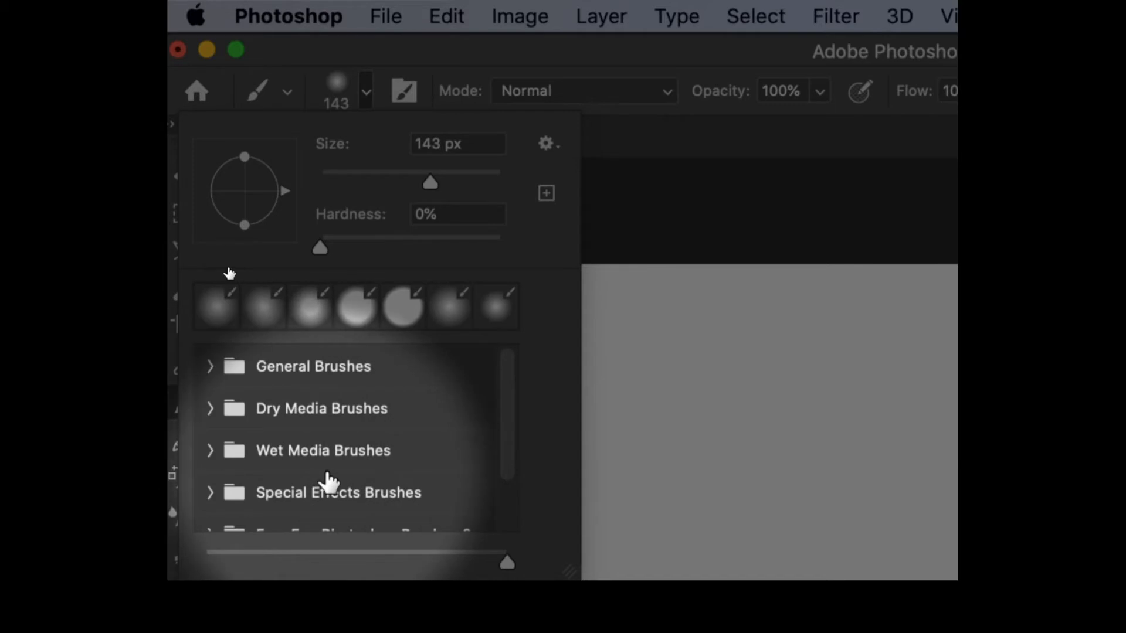
scroll(326, 481, down, 1)
scroll(327, 480, down, 1)
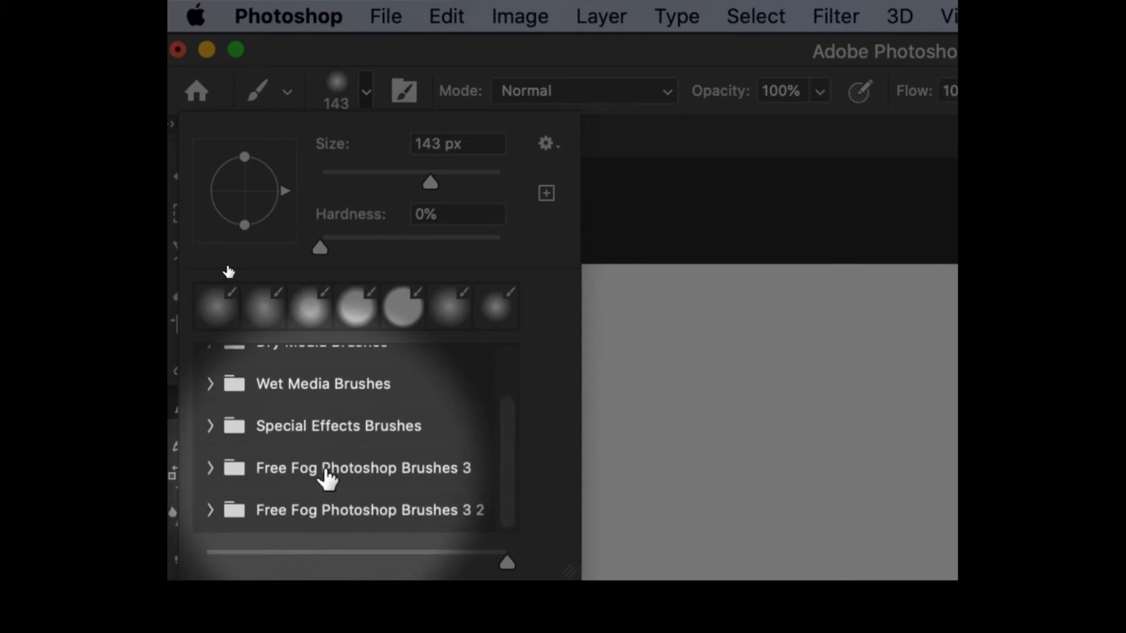
scroll(327, 479, up, 2)
click(314, 448)
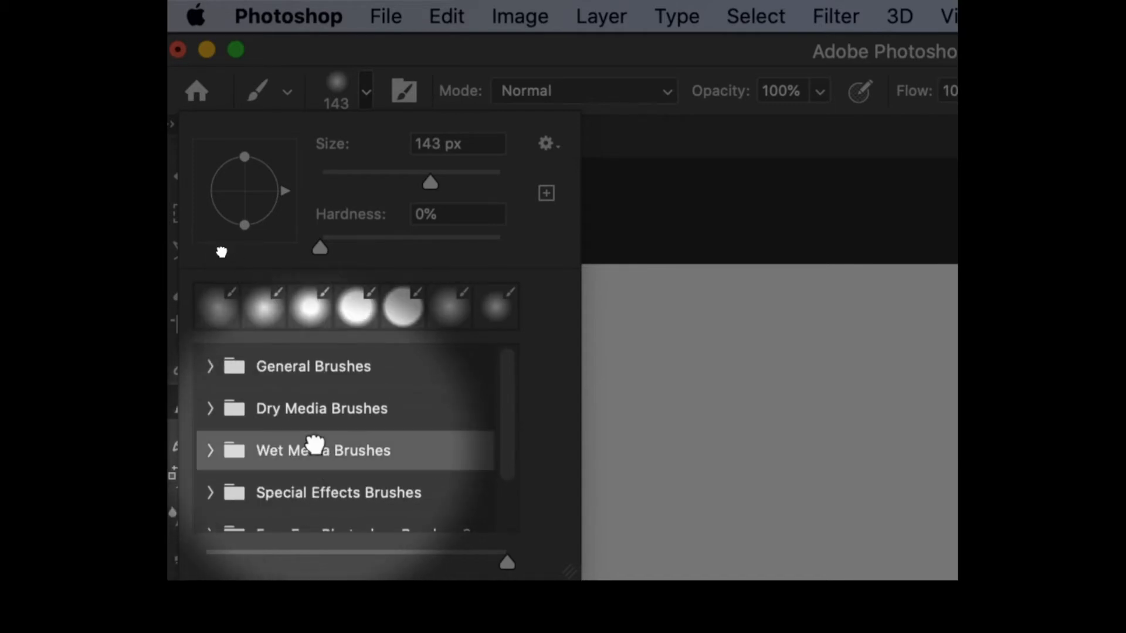
click(212, 452)
scroll(371, 495, down, 4)
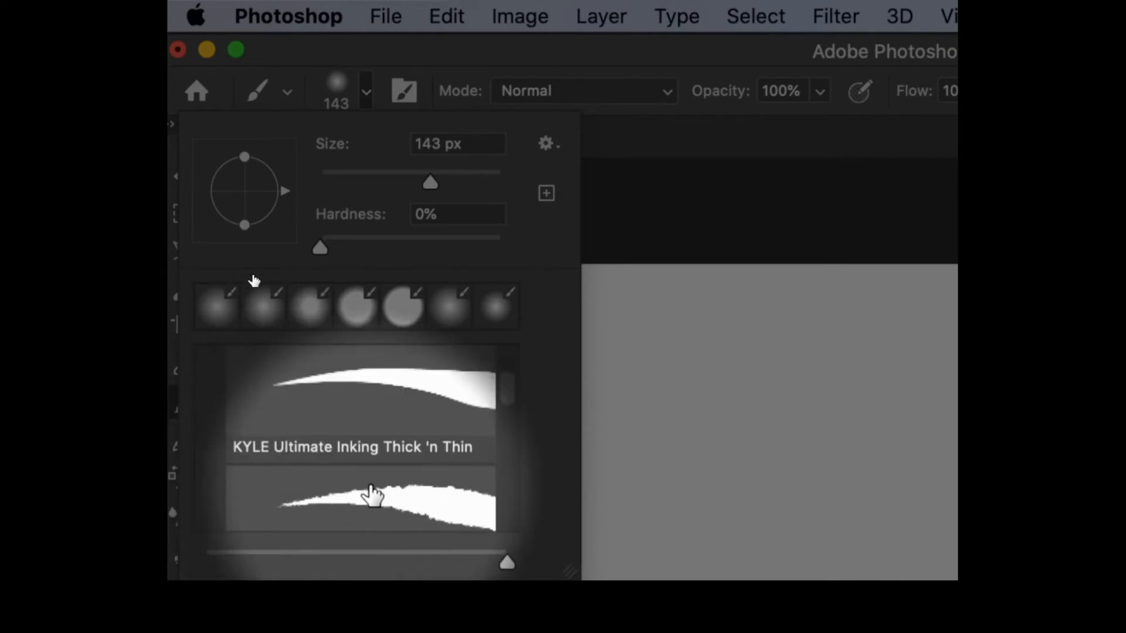
scroll(250, 441, up, 4)
Choose KYLE Ultimate Pencil Hard from the Dry Media Brushes and paint a thin curved line in the middle of the canvas
click(211, 418)
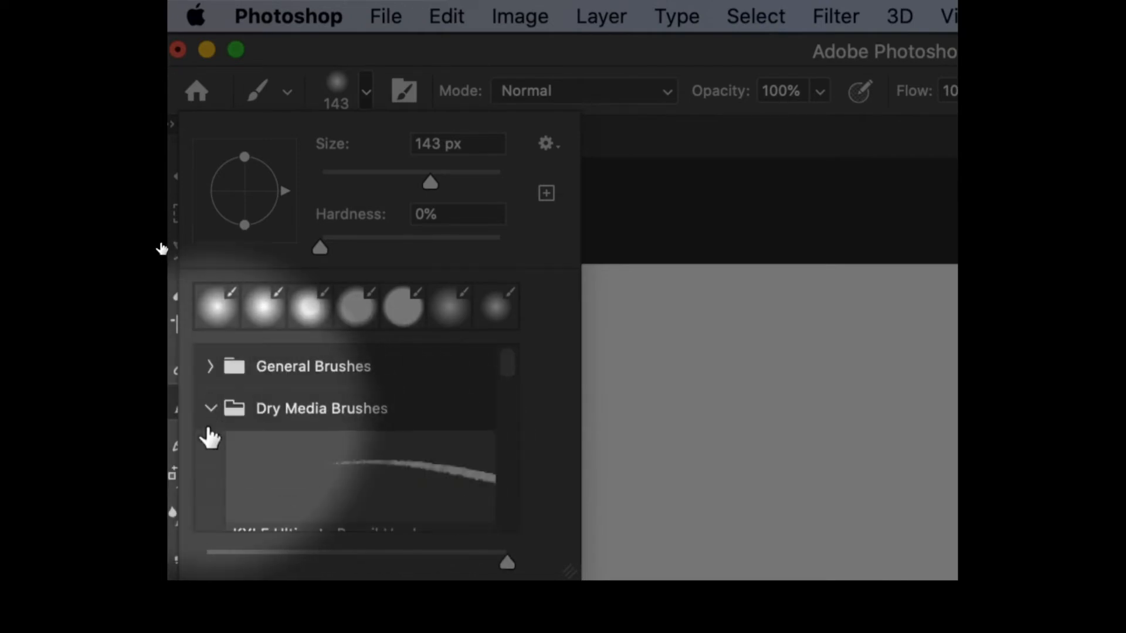
click(402, 492)
click(642, 381)
mouse_move(592, 366)
mouse_down()
mouse_move(687, 445)
mouse_move(740, 439)
mouse_up()
Paint several overlapping fuzzy strokes around the thin line with a 207 px textured brush
drag(659, 410, 719, 428)
mouse_move(560, 375)
mouse_down()
mouse_move(733, 384)
mouse_move(774, 472)
mouse_up()
drag(601, 408, 499, 478)
mouse_move(463, 381)
mouse_down()
mouse_move(563, 452)
mouse_move(703, 504)
mouse_move(740, 464)
mouse_move(648, 431)
mouse_up()
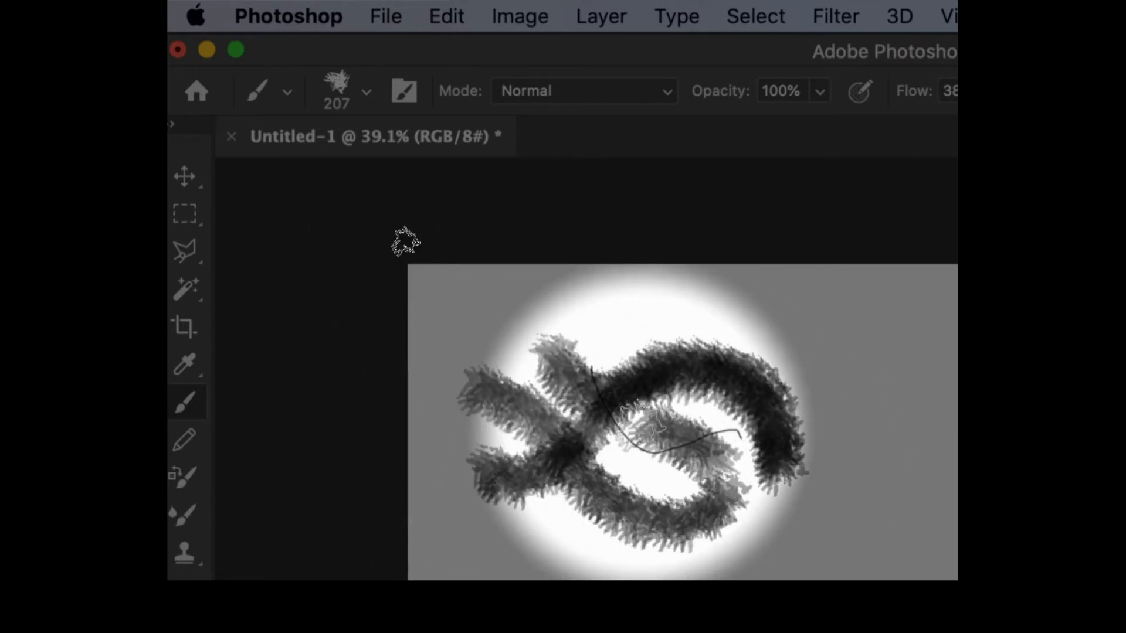
Choose Kyle's Paintbox - Wet Blender 50 from the Wet Media Brushes and smear the upper fuzzy strokes with it
click(366, 92)
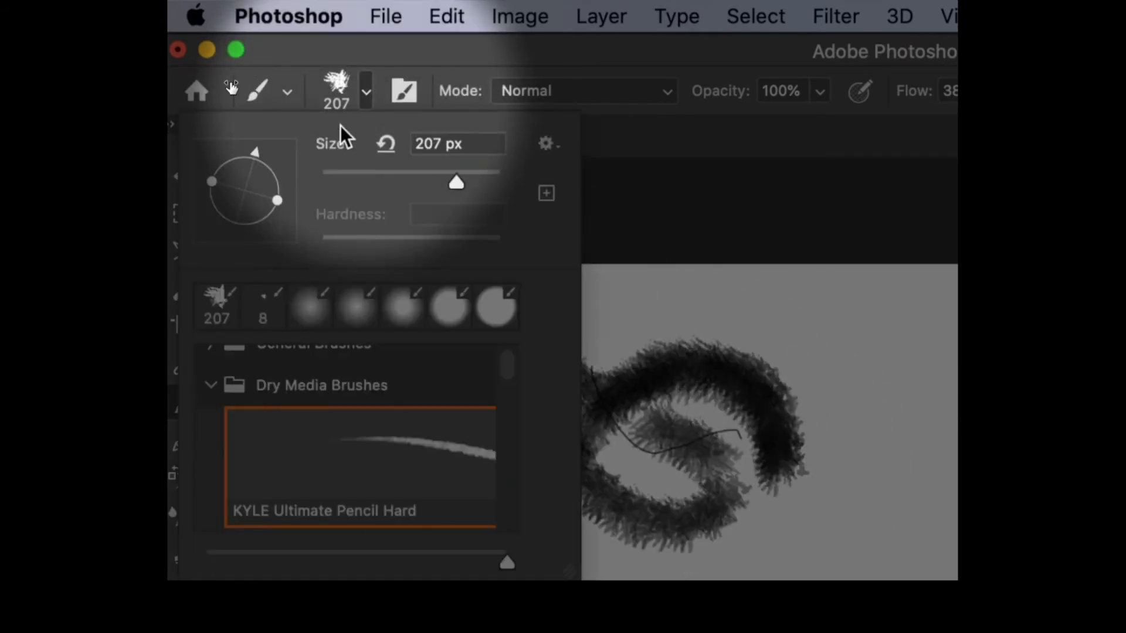
click(230, 388)
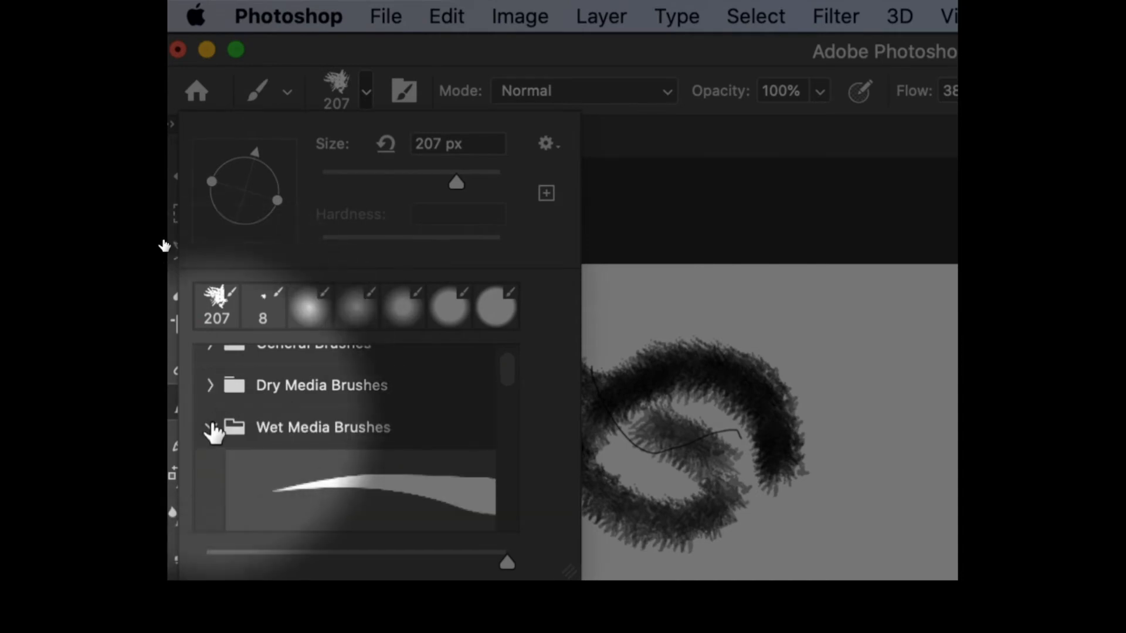
scroll(354, 510, down, 5)
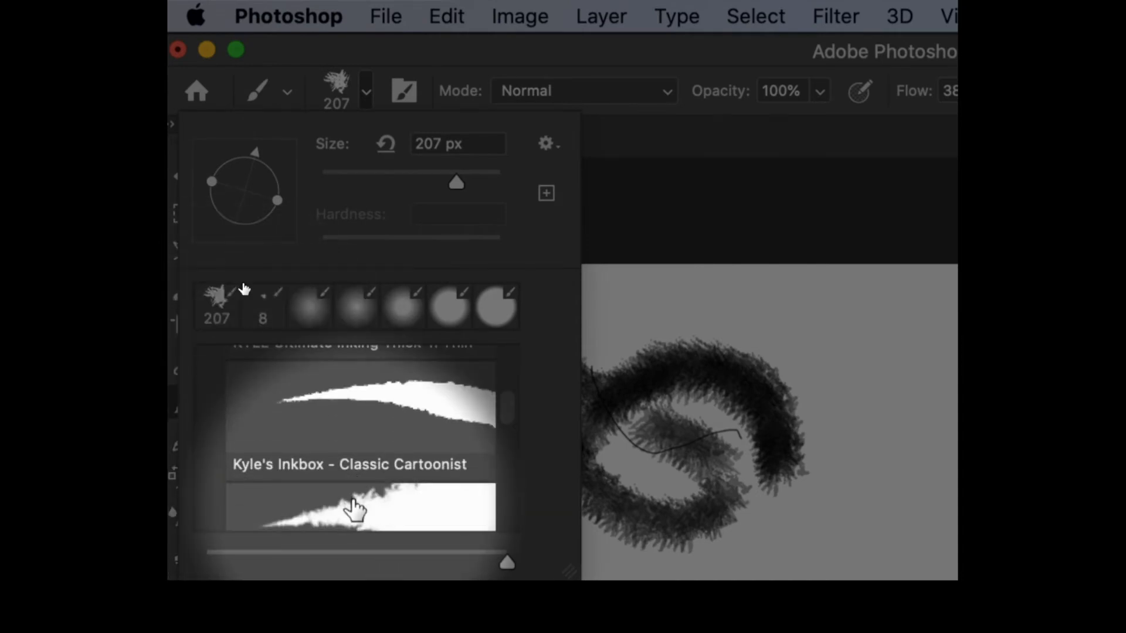
click(362, 496)
key(Return)
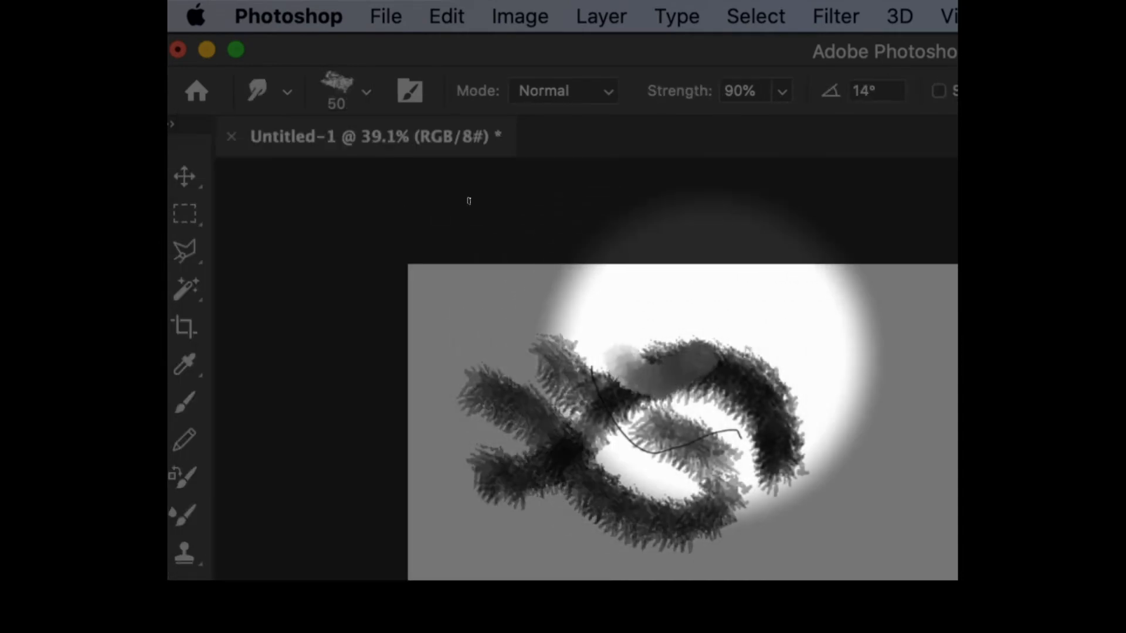
mouse_move(827, 454)
mouse_down()
mouse_move(756, 387)
mouse_move(566, 311)
mouse_move(466, 411)
mouse_move(678, 420)
mouse_up()
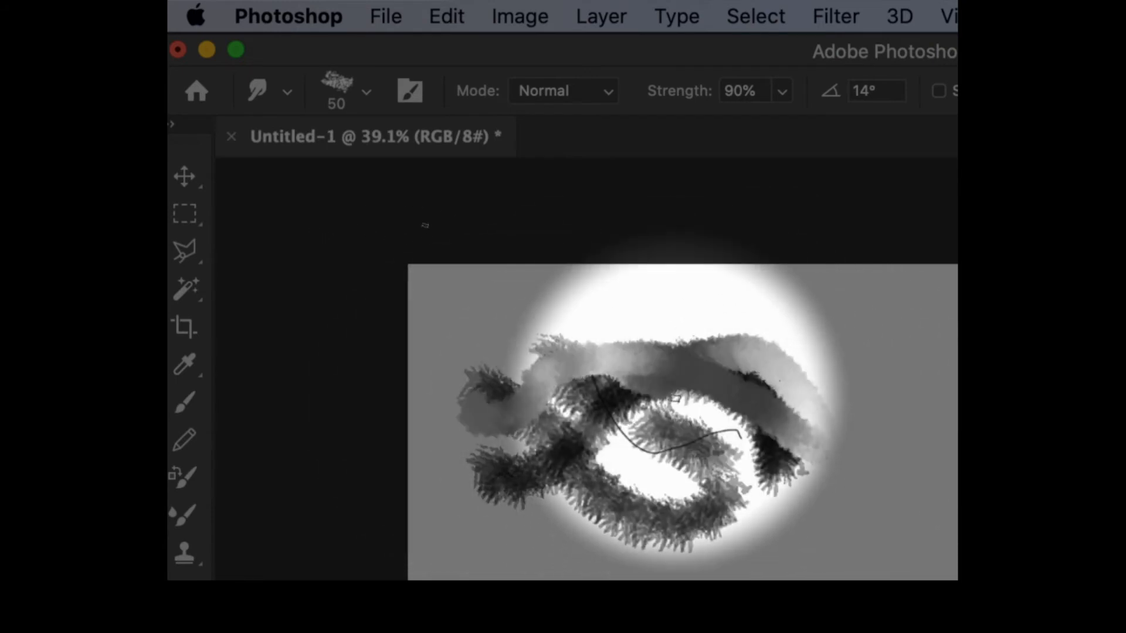
Undo the smears and all painted strokes until the canvas is blank
key(super+z)
key(super+z)
key(super+z)
key(super+z)
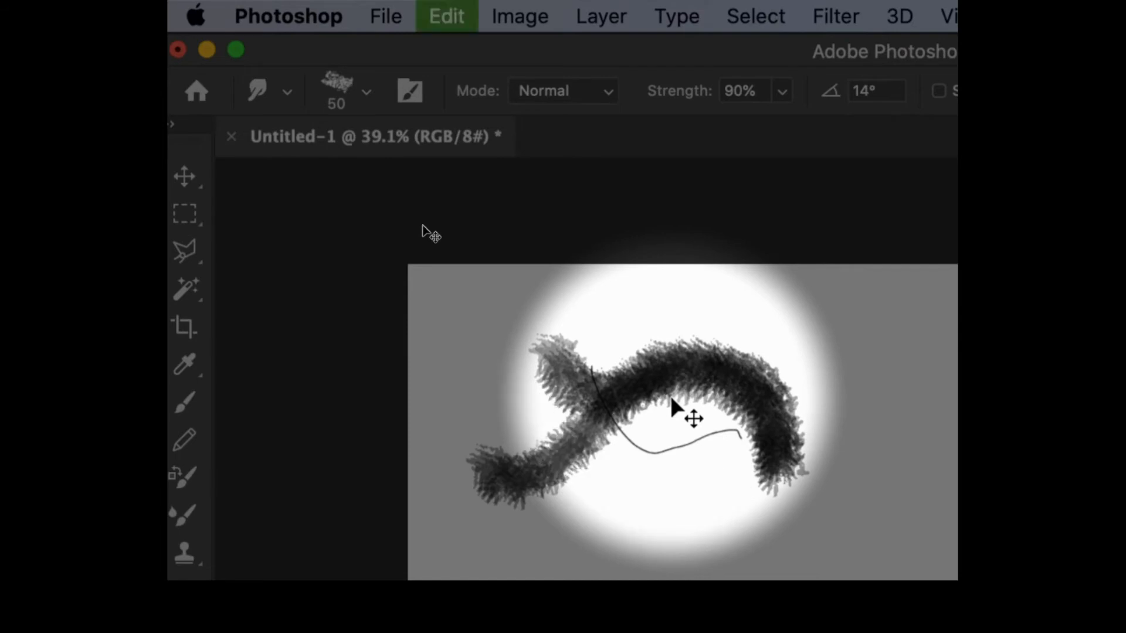
key(super+z)
key(super+z)
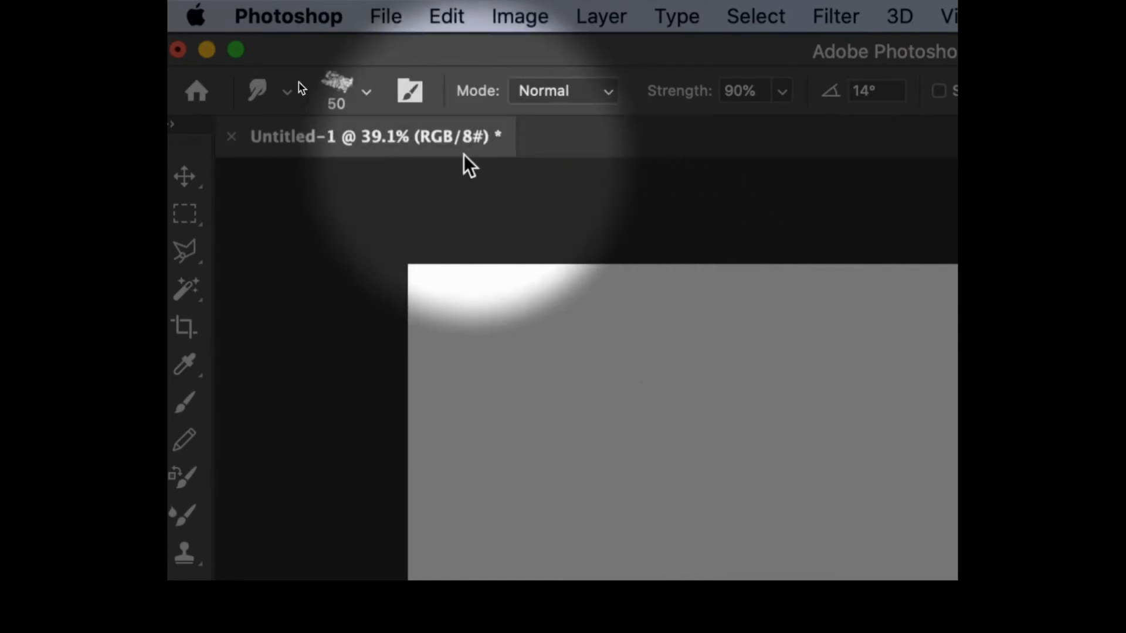
Collapse the other brush folders, choose Hard Round from the General Brushes and set its hardness to 53%
click(365, 92)
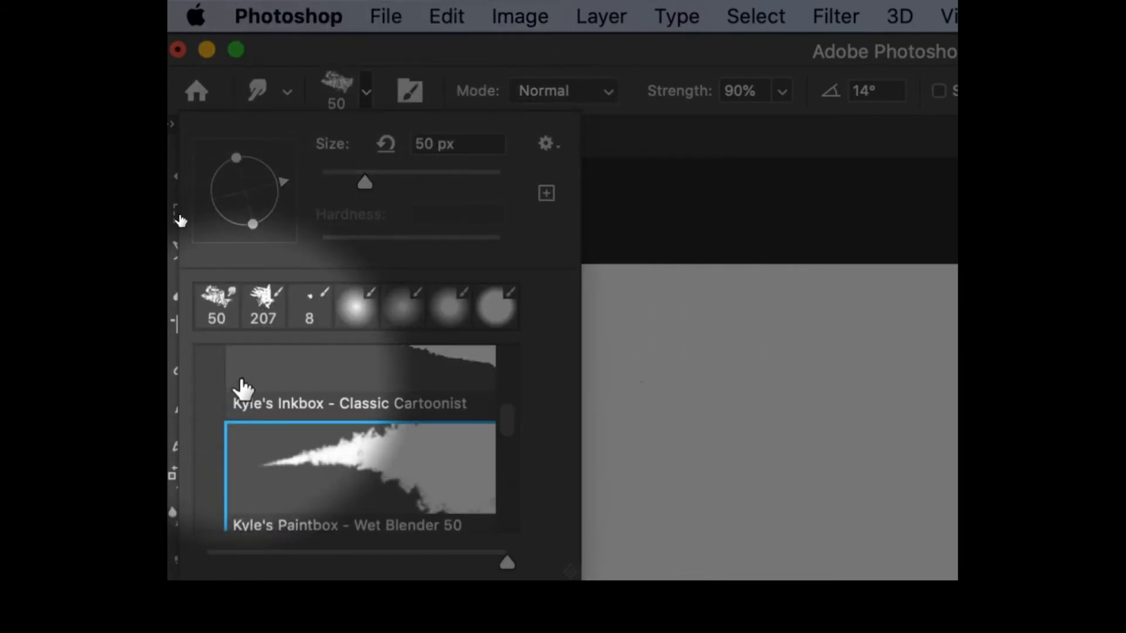
scroll(243, 391, up, 5)
click(212, 452)
click(212, 368)
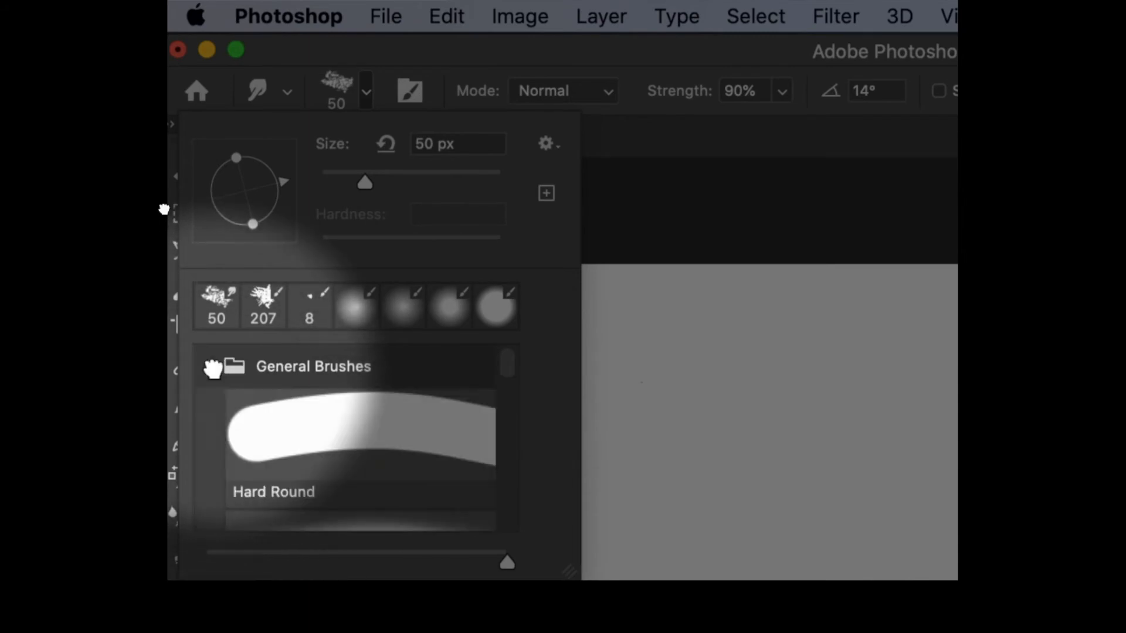
click(302, 440)
drag(500, 239, 416, 238)
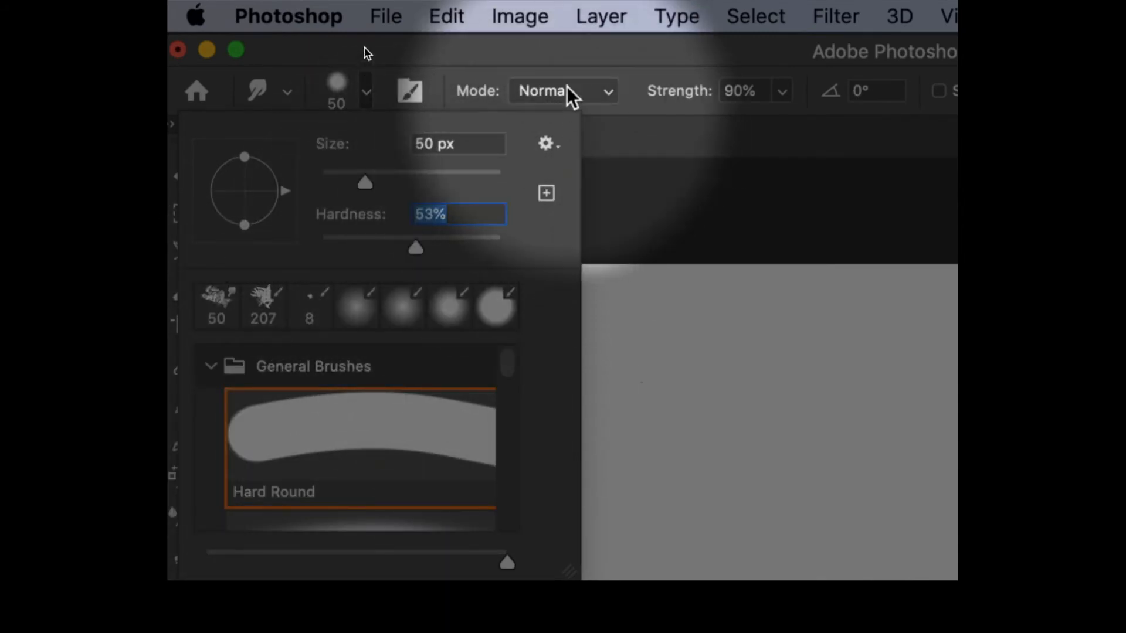
click(568, 71)
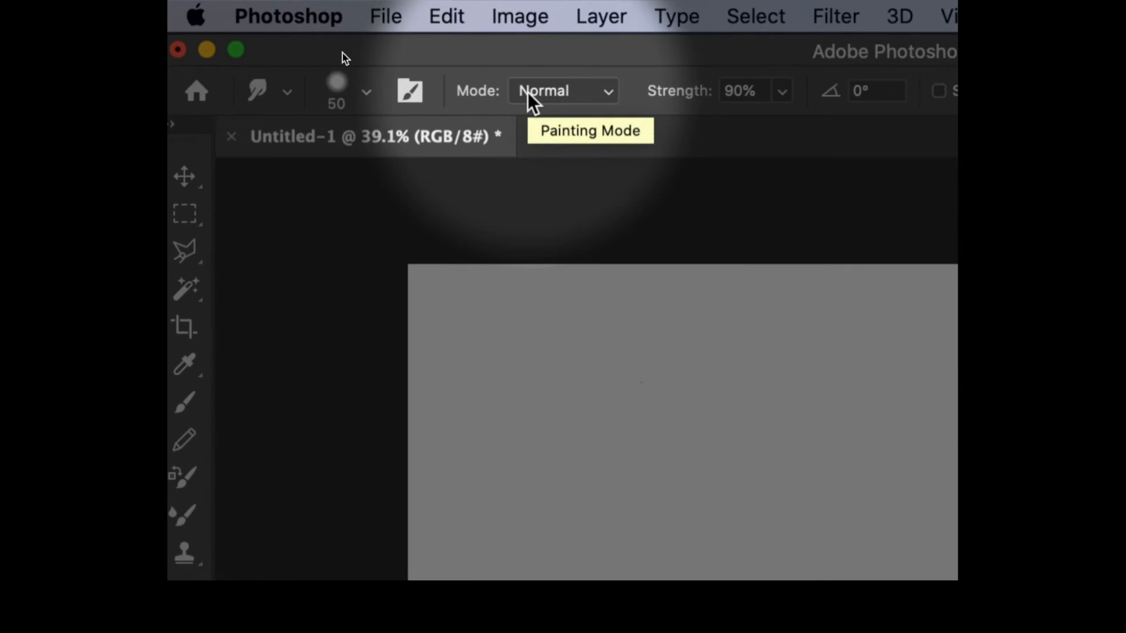
Switch to the Brush tool and set it up with the Hard Round preset, 86% opacity and 39% hardness
key(b)
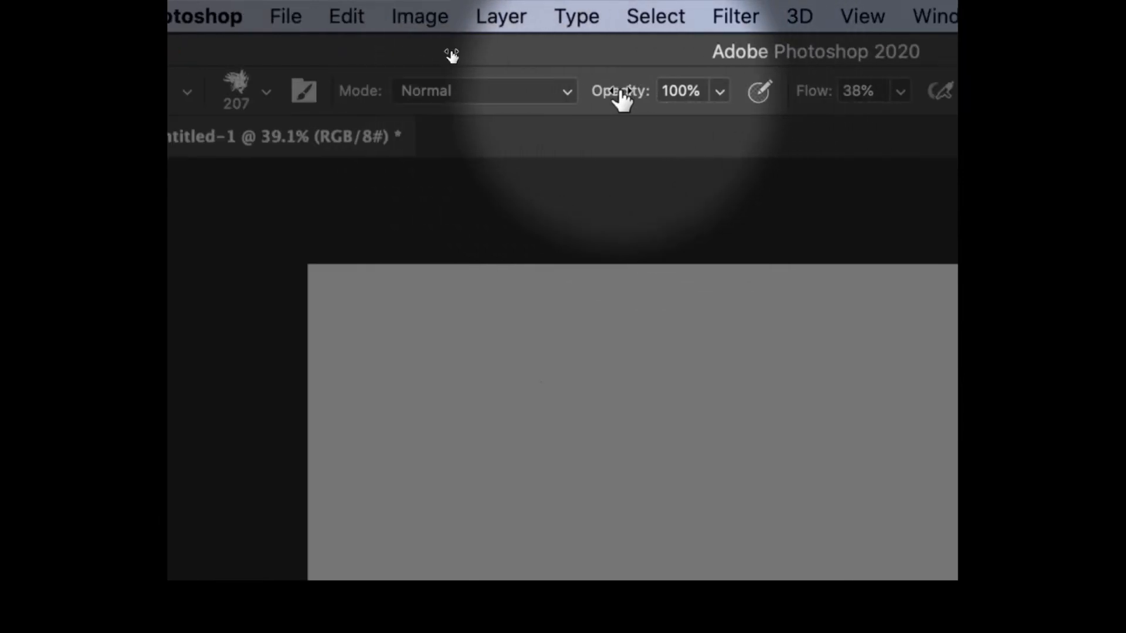
drag(621, 97, 597, 101)
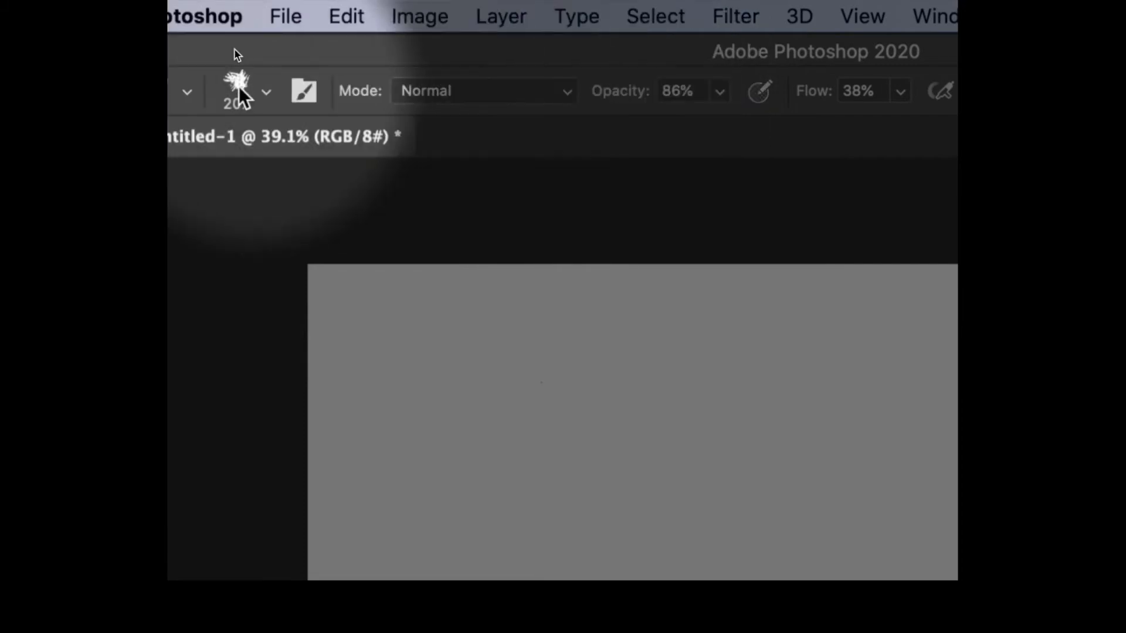
click(264, 91)
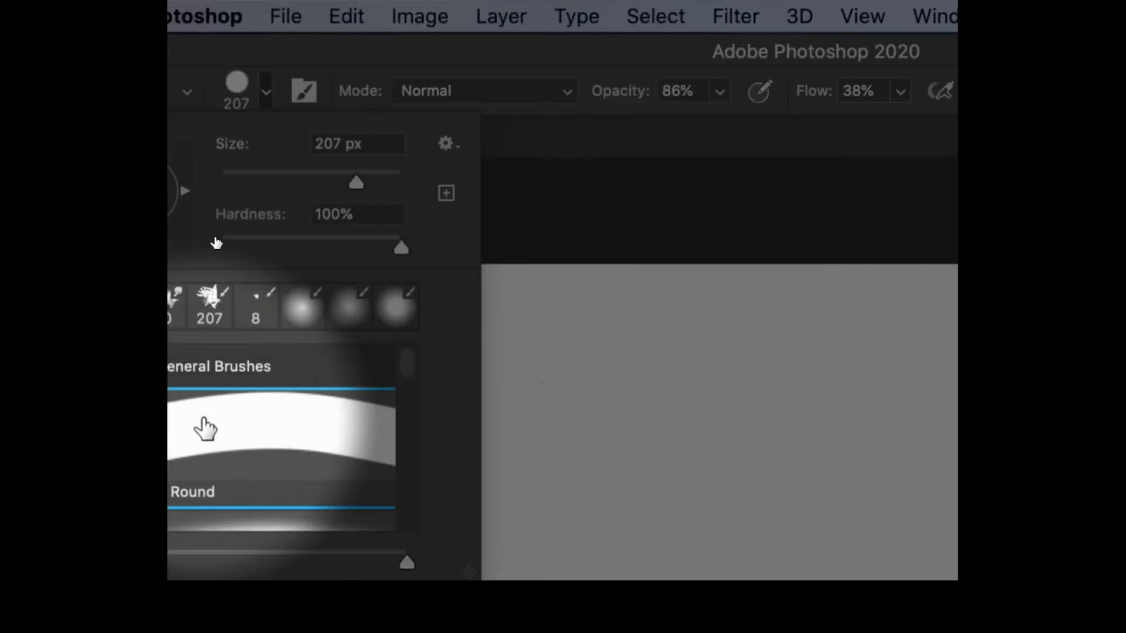
click(199, 416)
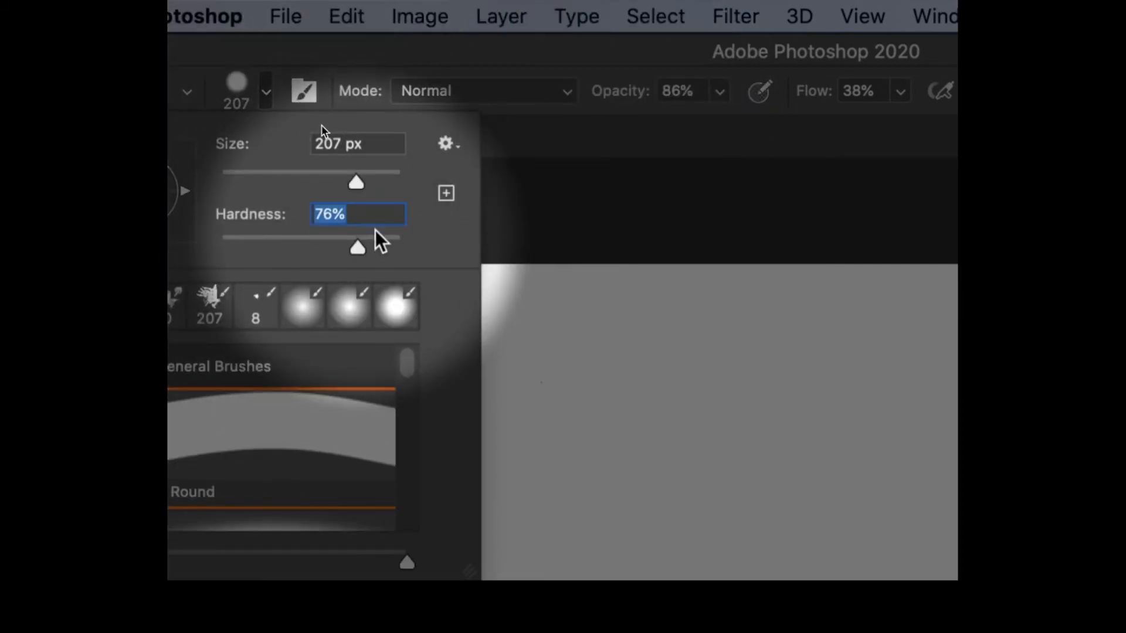
drag(357, 245, 292, 247)
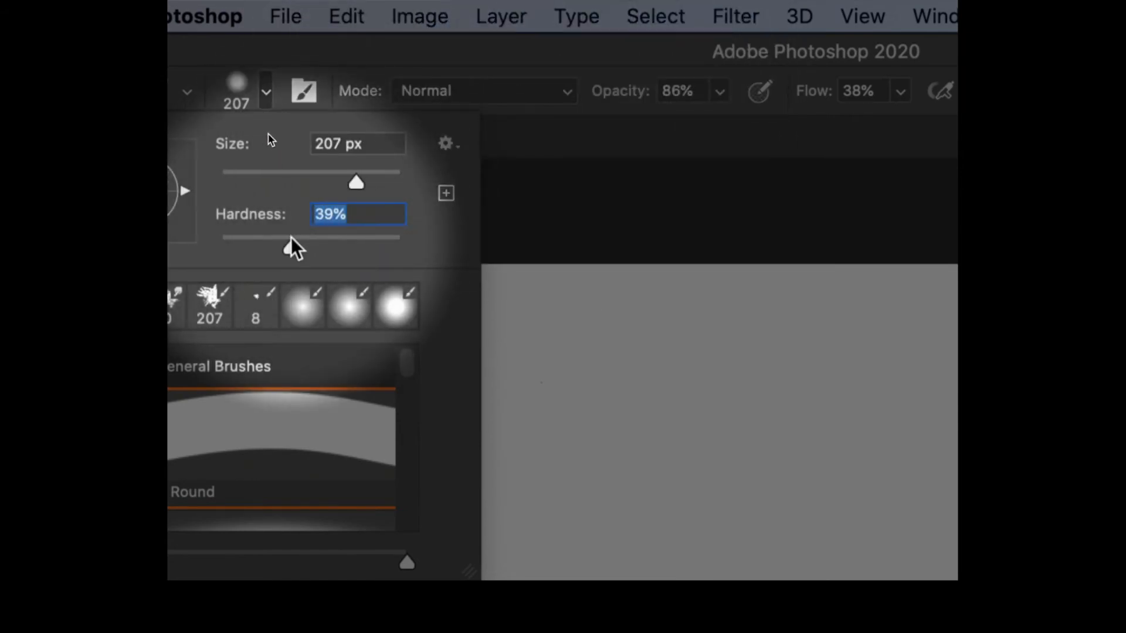
click(619, 105)
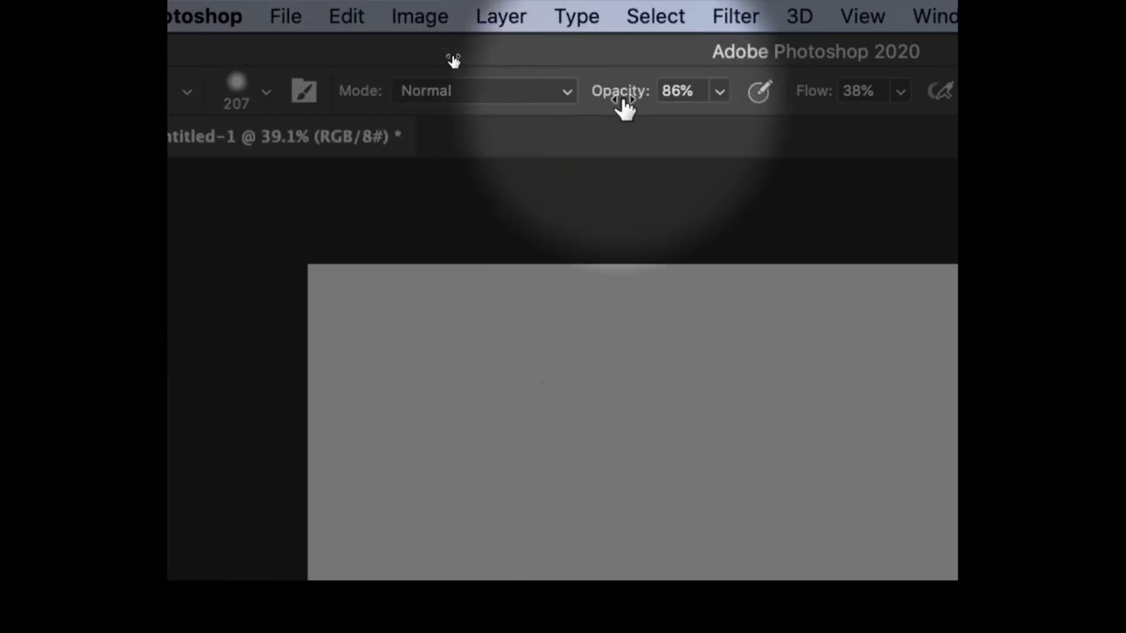
Build up a solid black dab at 100% opacity near the canvas's upper edge and paint a 43% opacity dab beside it
drag(667, 104, 711, 112)
click(538, 333)
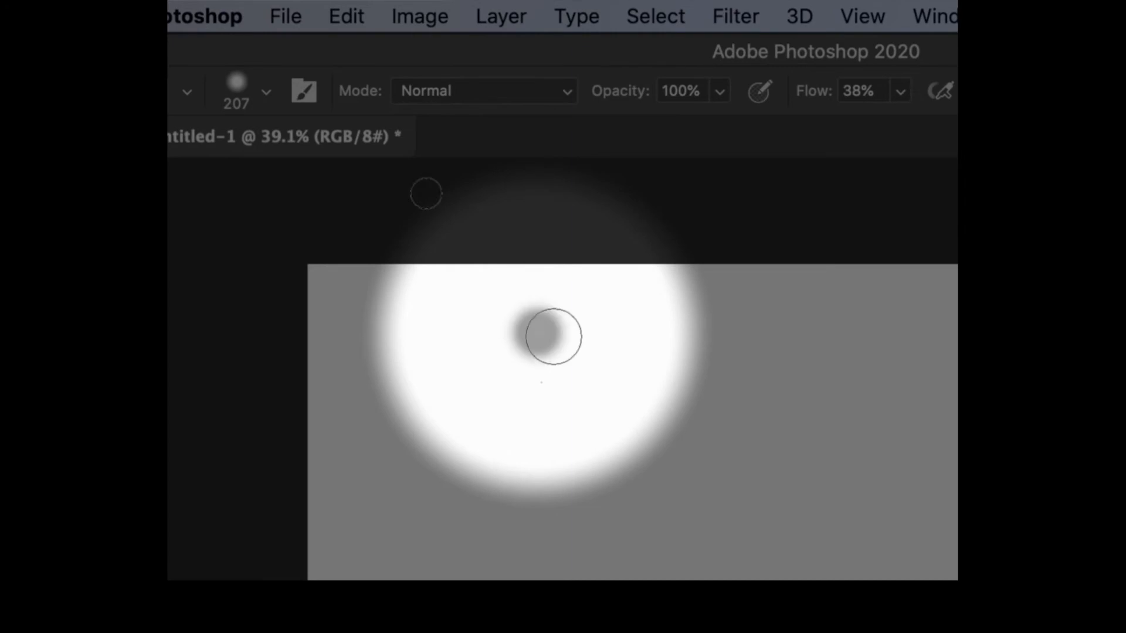
click(539, 339)
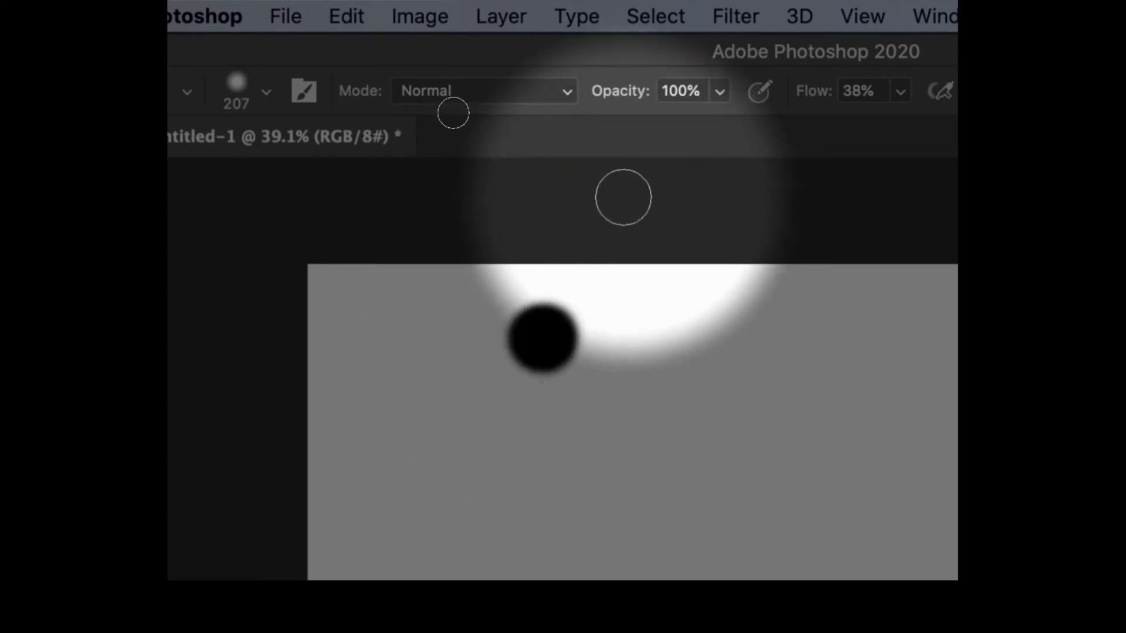
drag(626, 101, 568, 107)
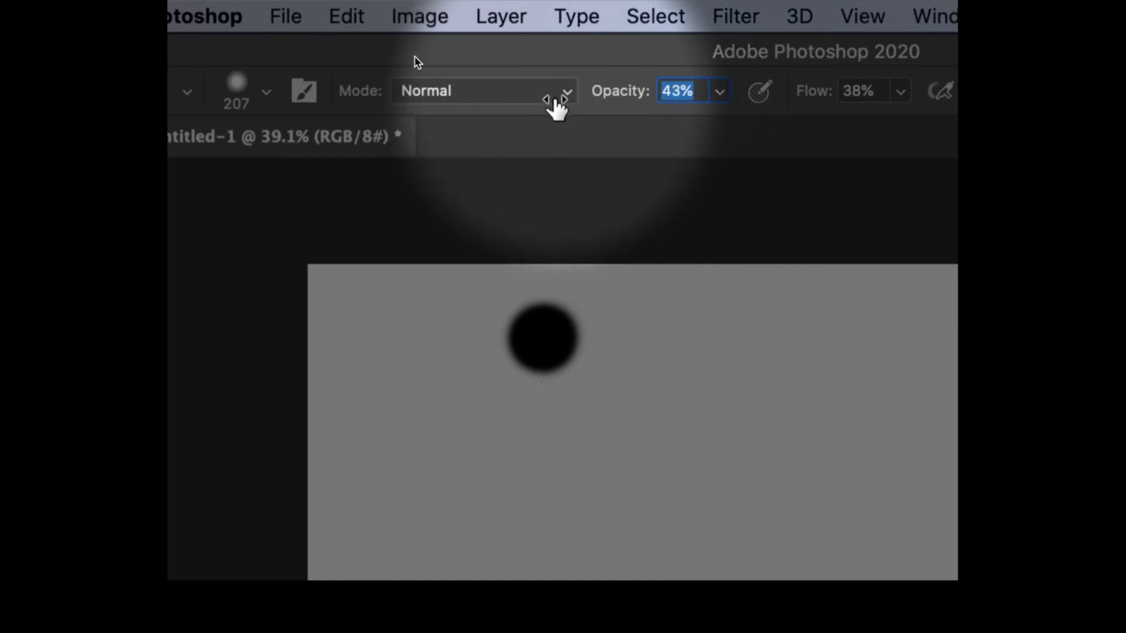
click(679, 358)
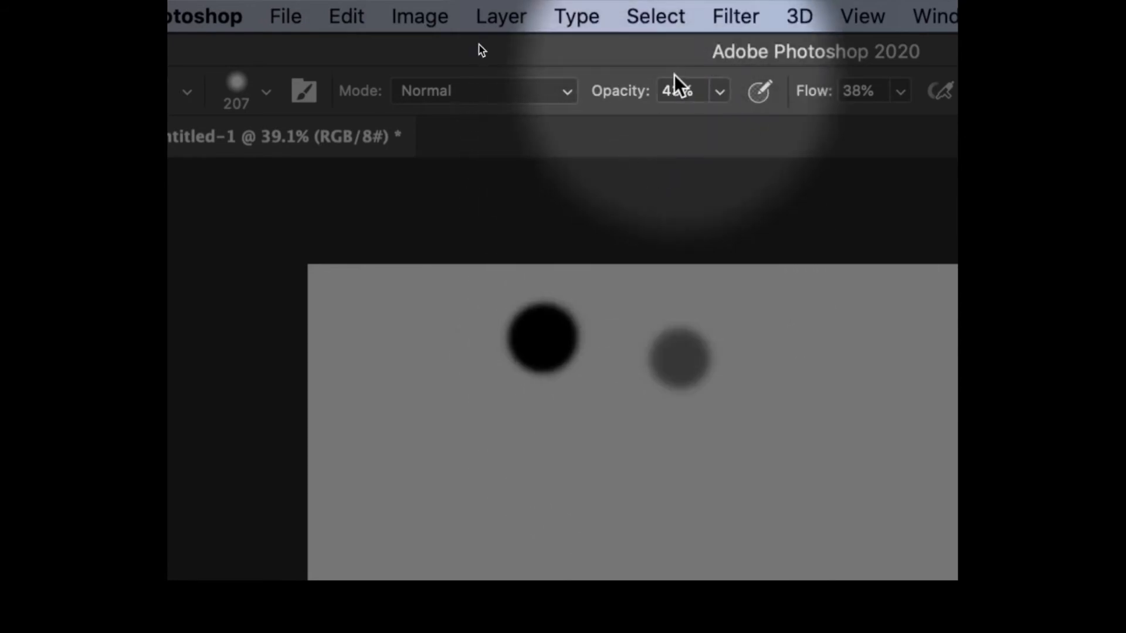
Paint overlapping diagonal strokes between the two dabs, one pass at 8% opacity and one at 34%
mouse_move(636, 95)
mouse_down()
mouse_move(748, 98)
mouse_move(614, 91)
mouse_up()
mouse_move(656, 330)
mouse_down()
mouse_move(621, 399)
mouse_move(567, 412)
mouse_move(636, 367)
mouse_move(608, 410)
mouse_move(584, 419)
mouse_move(626, 356)
mouse_move(607, 408)
mouse_move(618, 358)
mouse_move(573, 409)
mouse_move(611, 357)
mouse_move(567, 399)
mouse_up()
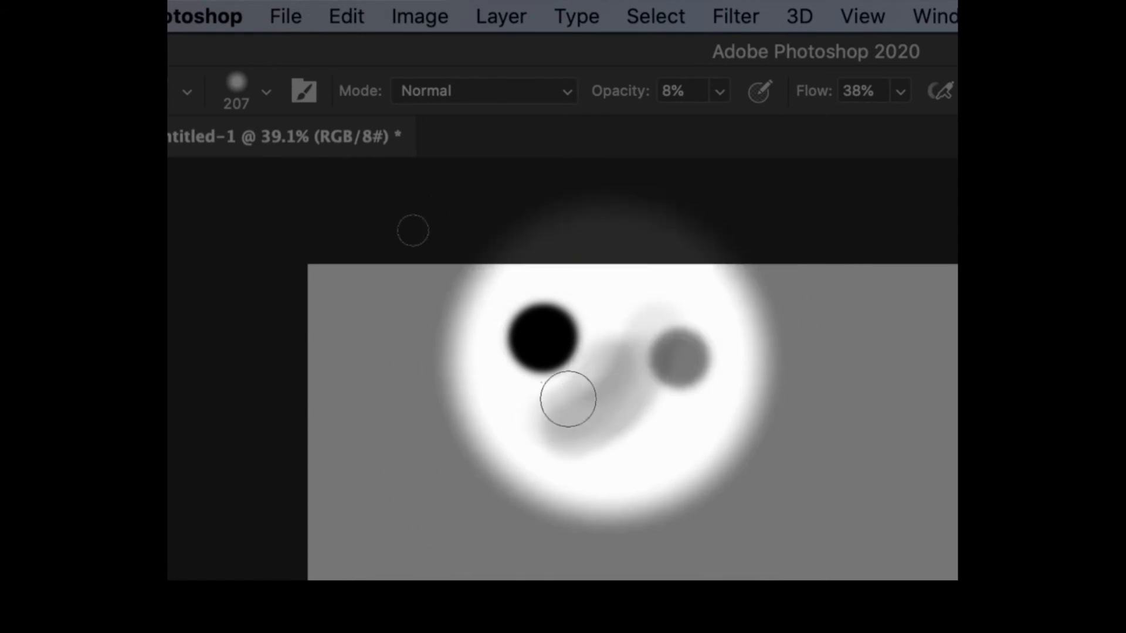
drag(648, 91, 657, 91)
mouse_move(646, 329)
mouse_down()
mouse_move(621, 387)
mouse_move(637, 351)
mouse_move(565, 402)
mouse_move(637, 326)
mouse_move(550, 423)
mouse_up()
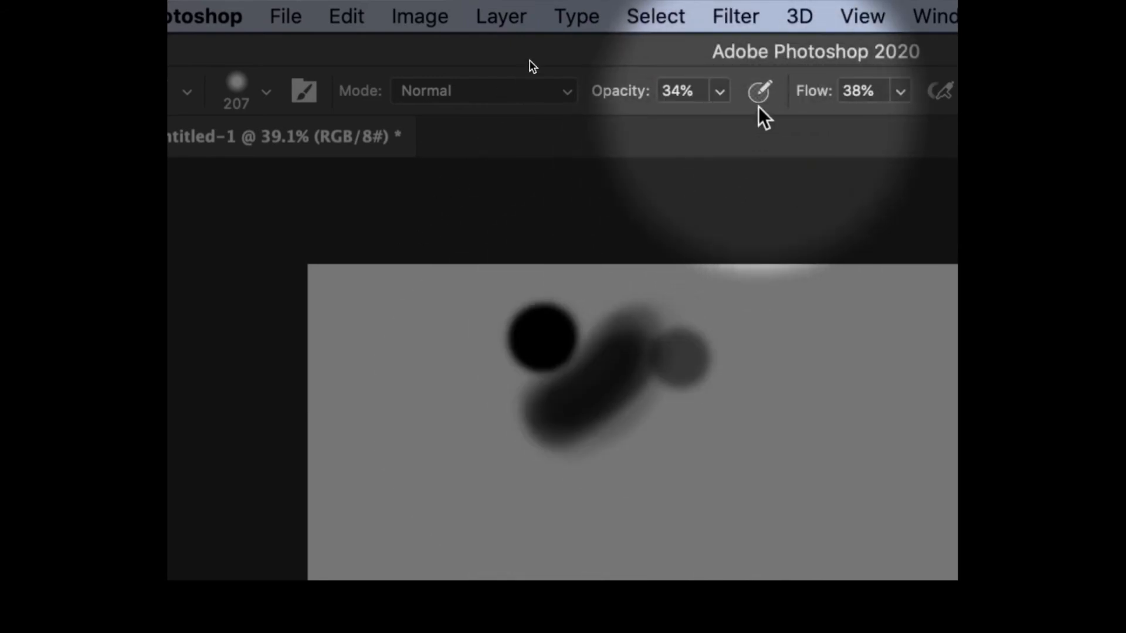
Vary the brush flow, ending at 57%, and paint a row of three dabs next to the grey dab
drag(742, 93, 831, 105)
click(662, 358)
drag(751, 103, 688, 100)
click(733, 365)
click(707, 365)
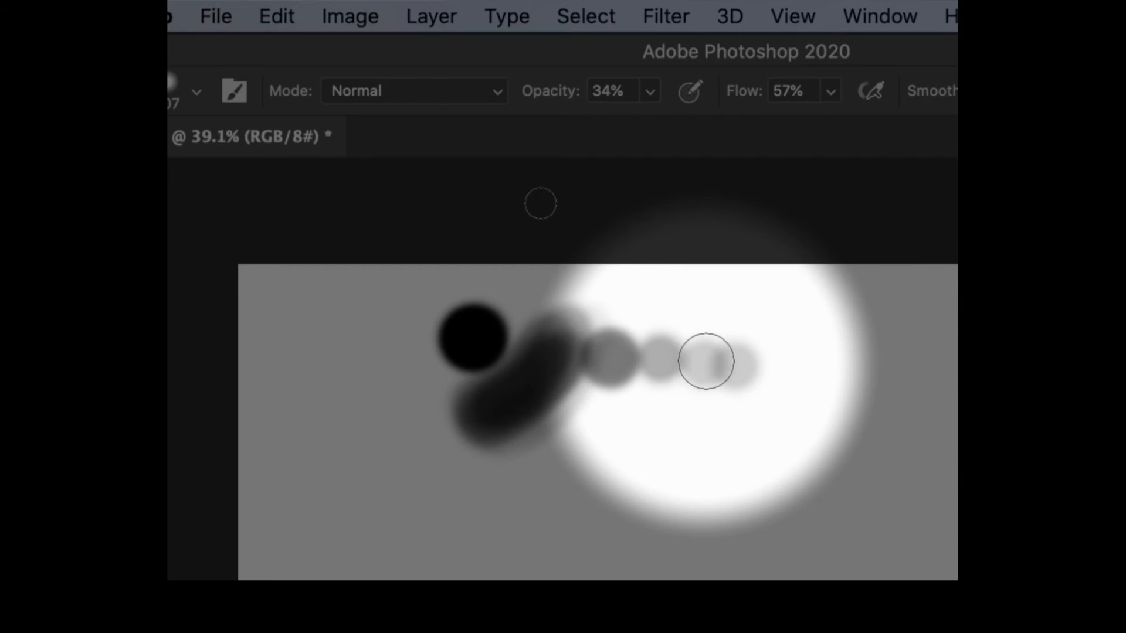
Set the flow to 100% and paint a winding stroke on the blank area beyond the row of dabs
drag(744, 95, 834, 107)
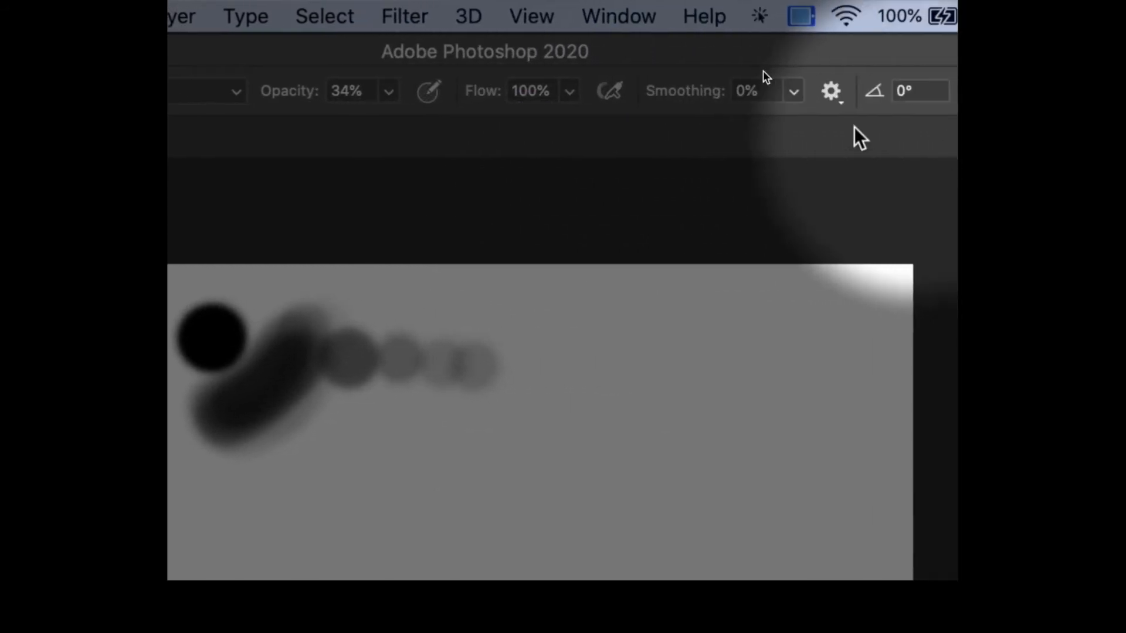
mouse_move(527, 320)
mouse_down()
mouse_move(614, 407)
mouse_move(630, 457)
mouse_move(729, 490)
mouse_move(674, 419)
mouse_up()
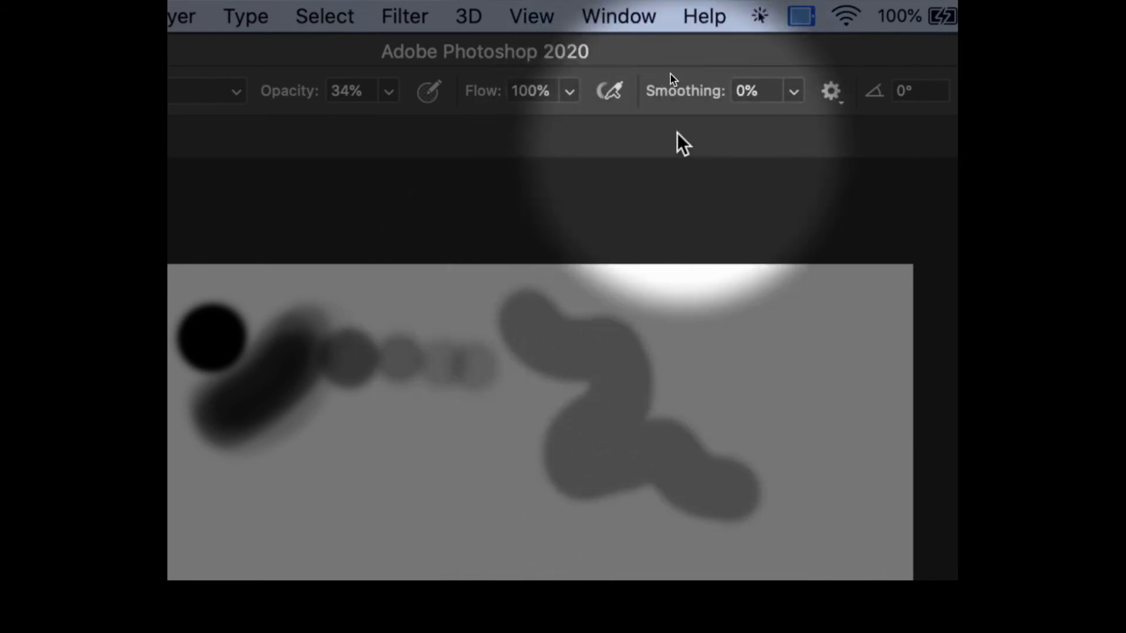
Set smoothing to 100% and paint two long curving strokes across the winding stroke
drag(674, 90, 816, 117)
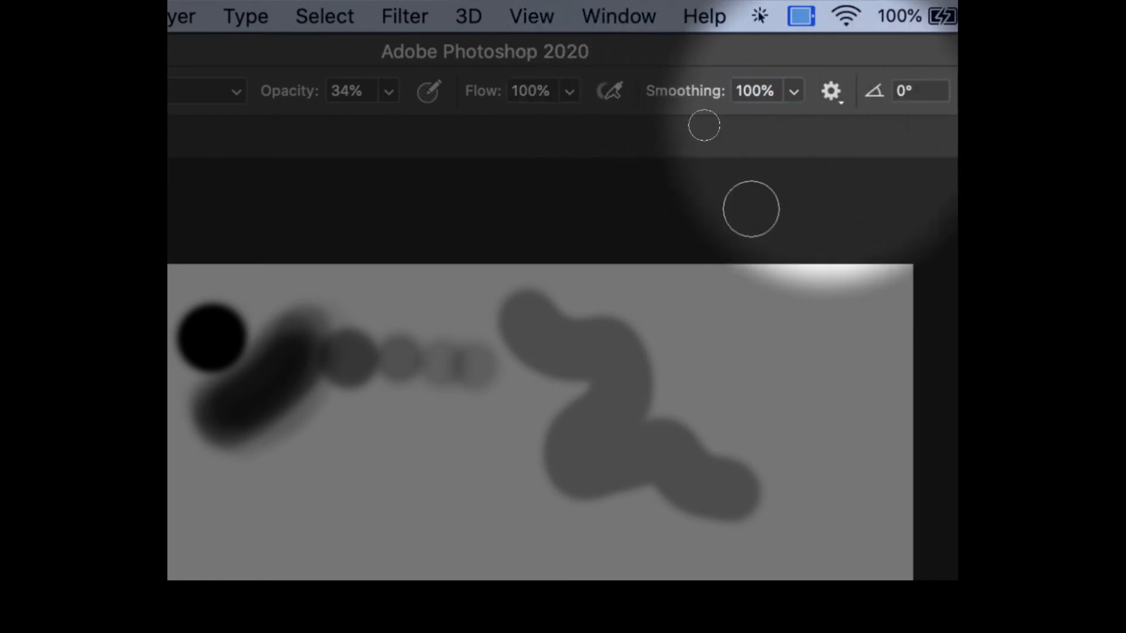
mouse_move(663, 305)
mouse_down()
mouse_move(795, 397)
mouse_move(810, 452)
mouse_move(676, 457)
mouse_move(702, 510)
mouse_up()
mouse_move(764, 309)
mouse_down()
mouse_move(760, 405)
mouse_move(684, 413)
mouse_move(568, 373)
mouse_move(398, 363)
mouse_move(414, 483)
mouse_up()
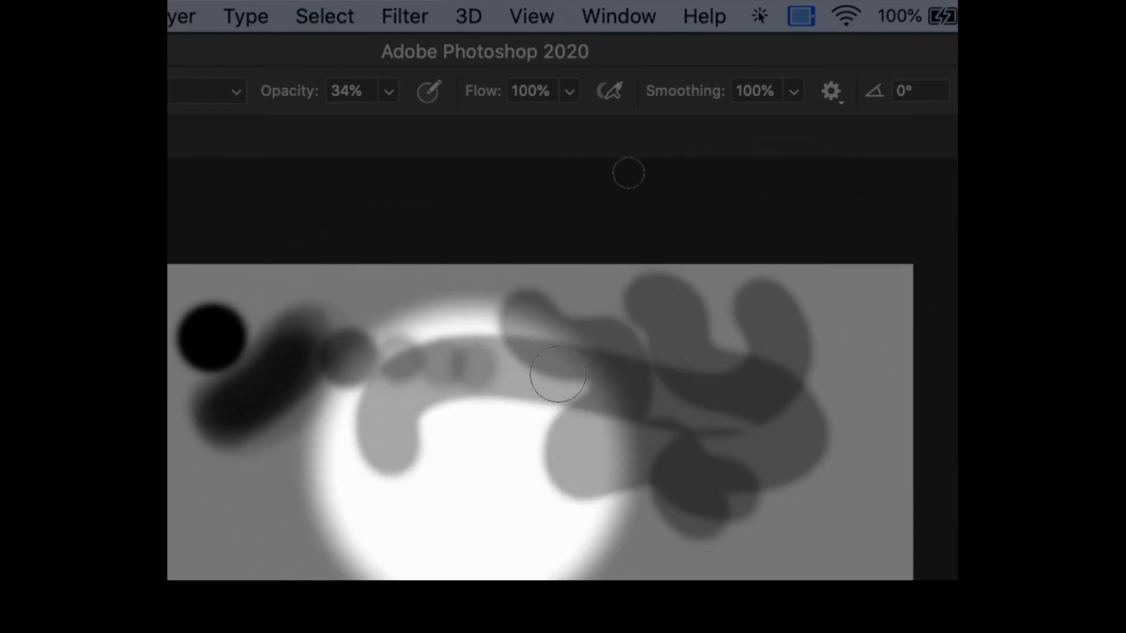
Set smoothing to 0% and paint two strokes with Always use Pressure for Size turned on
drag(699, 97, 433, 94)
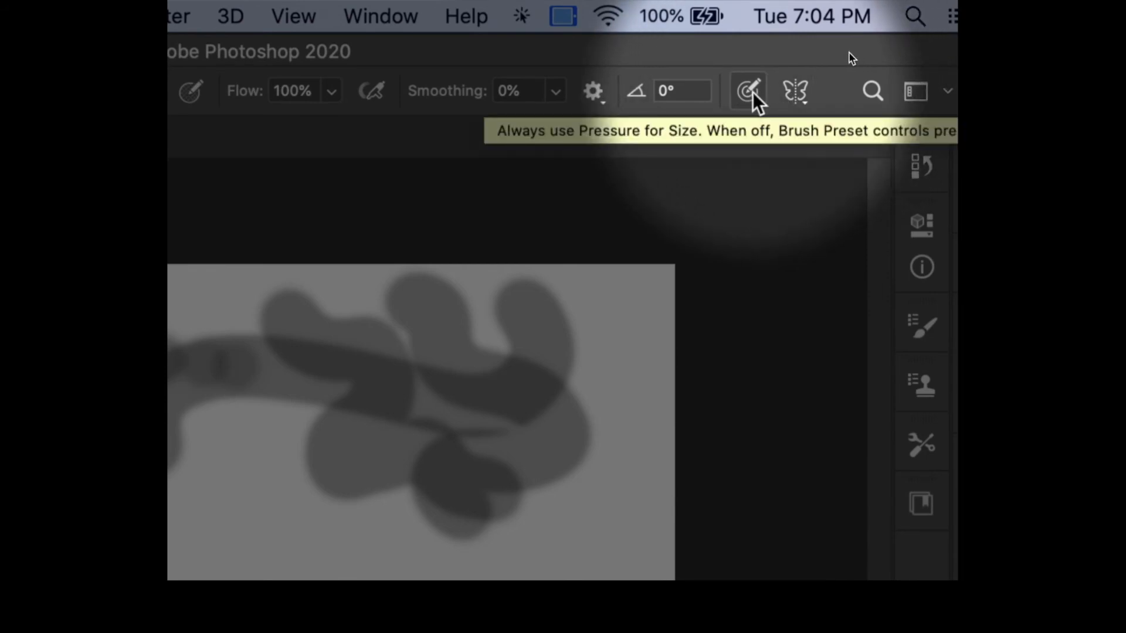
click(750, 92)
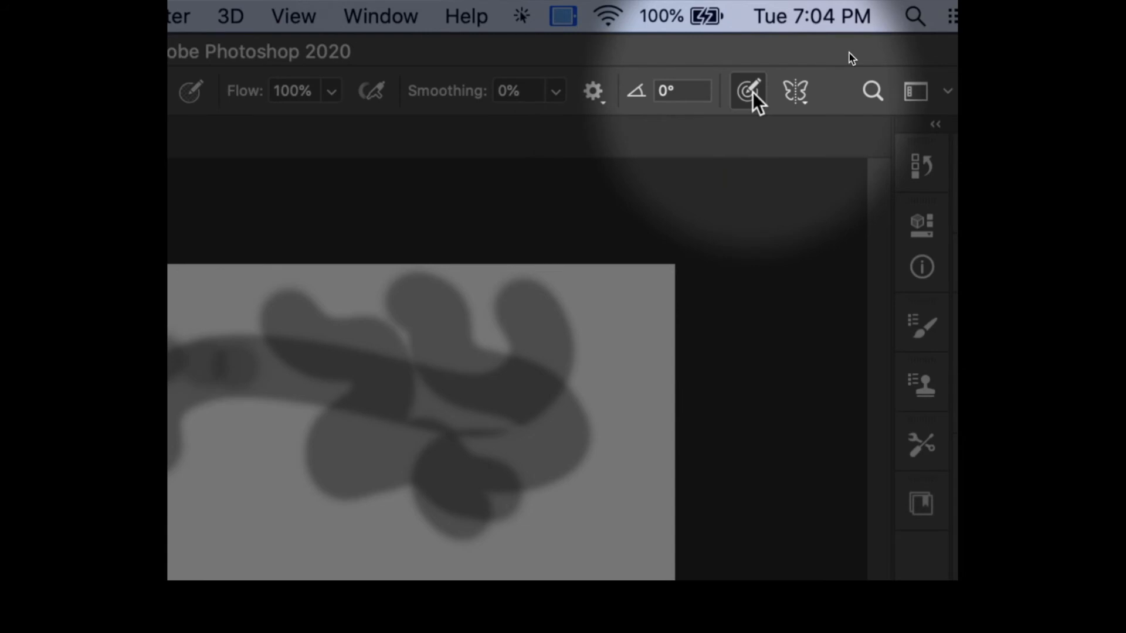
mouse_move(567, 356)
mouse_down()
mouse_move(601, 349)
mouse_move(556, 401)
mouse_move(498, 437)
mouse_move(307, 448)
mouse_up()
mouse_move(623, 404)
mouse_down()
mouse_move(616, 352)
mouse_move(502, 456)
mouse_move(486, 438)
mouse_move(583, 330)
mouse_move(463, 410)
mouse_up()
Undo the winding and curving strokes back to the row of dabs
key(super+z)
key(super+z)
key(super+z)
key(super+z)
key(super+z)
key(super+z)
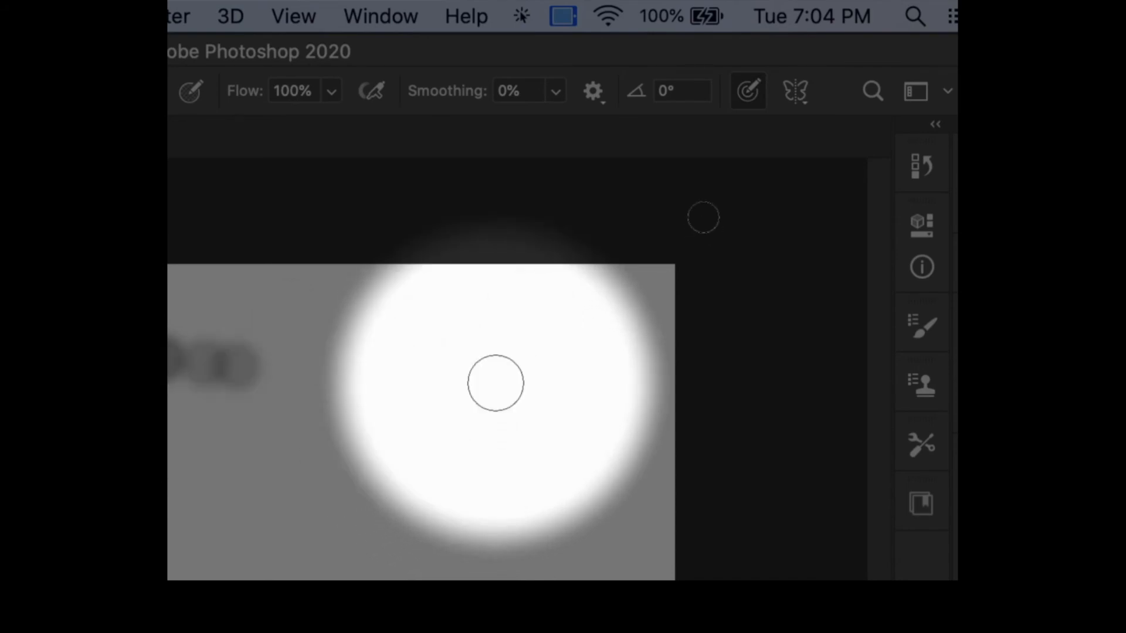
Paint looping strokes with pressure for size on, plus one thick uniform stroke with it off, on the canvas's blank area
mouse_move(560, 332)
mouse_down()
mouse_move(550, 369)
mouse_move(442, 397)
mouse_move(447, 464)
mouse_move(533, 415)
mouse_move(523, 402)
mouse_move(438, 468)
mouse_move(433, 345)
mouse_move(455, 366)
mouse_move(467, 297)
mouse_move(462, 368)
mouse_up()
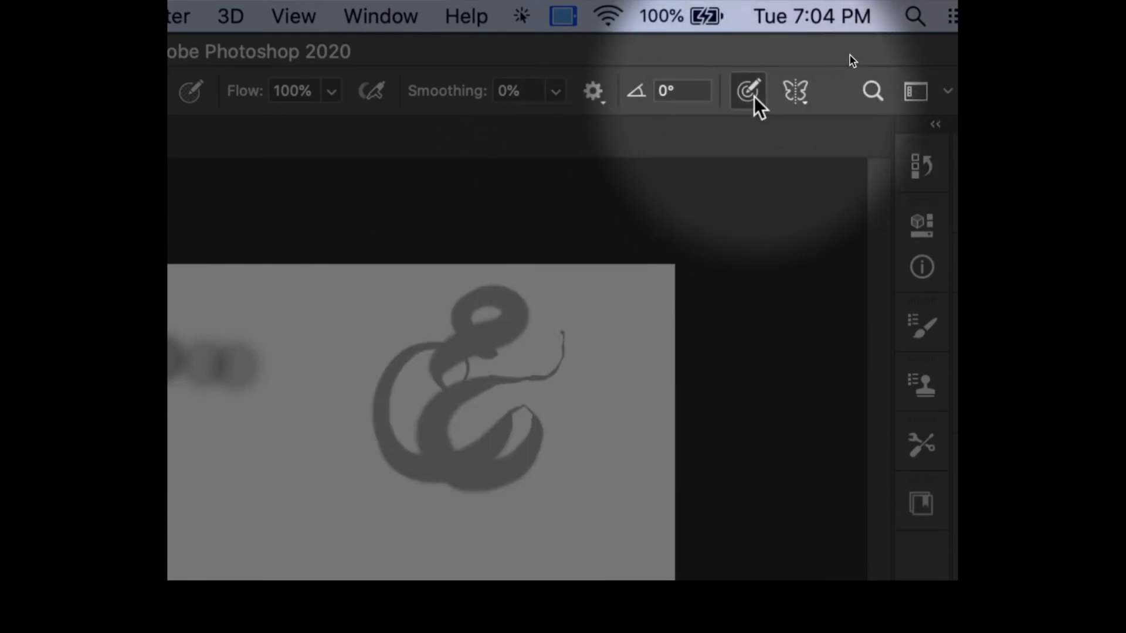
mouse_move(596, 322)
mouse_down()
mouse_move(563, 481)
mouse_move(314, 445)
mouse_move(291, 487)
mouse_up()
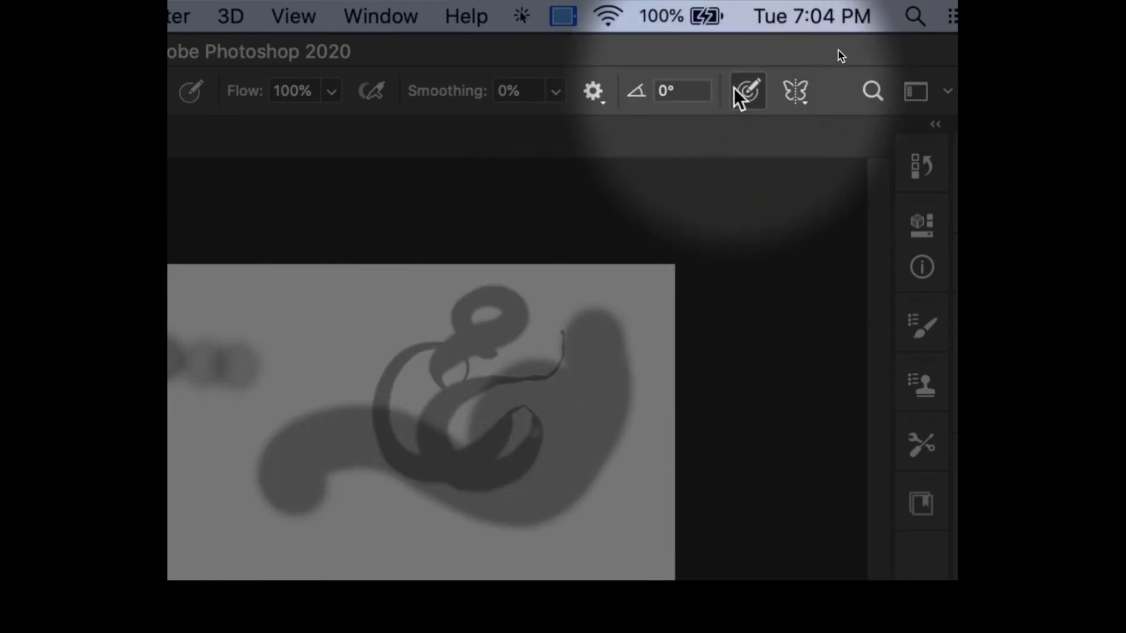
mouse_move(382, 329)
mouse_down()
mouse_move(315, 396)
mouse_move(364, 393)
mouse_move(307, 426)
mouse_move(364, 377)
mouse_move(419, 448)
mouse_up()
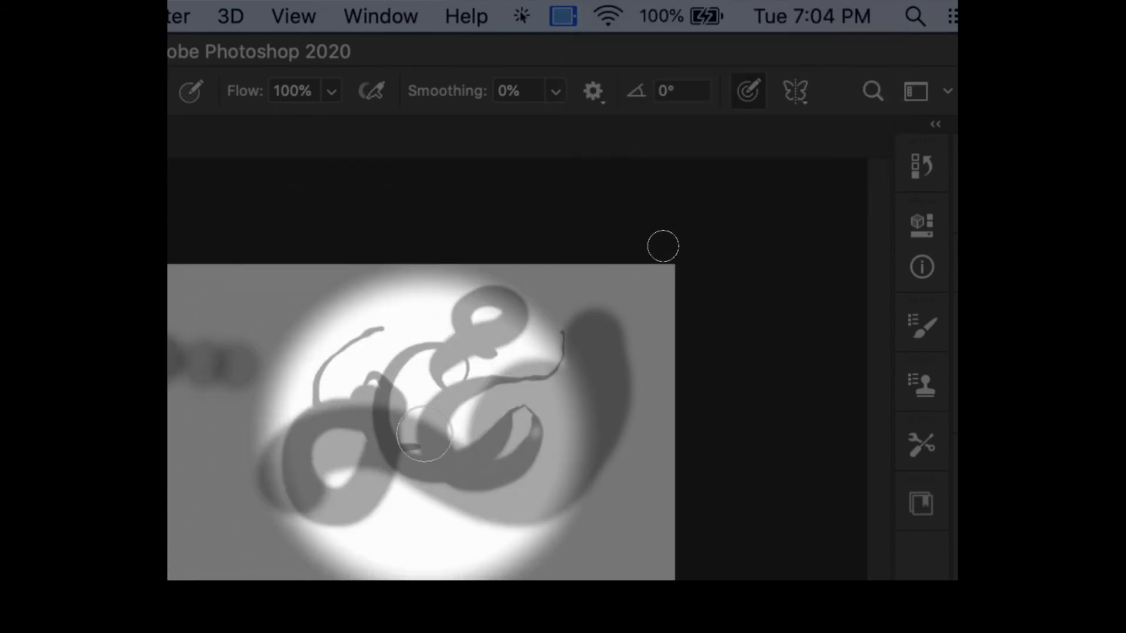
scroll(334, 416, up, 10)
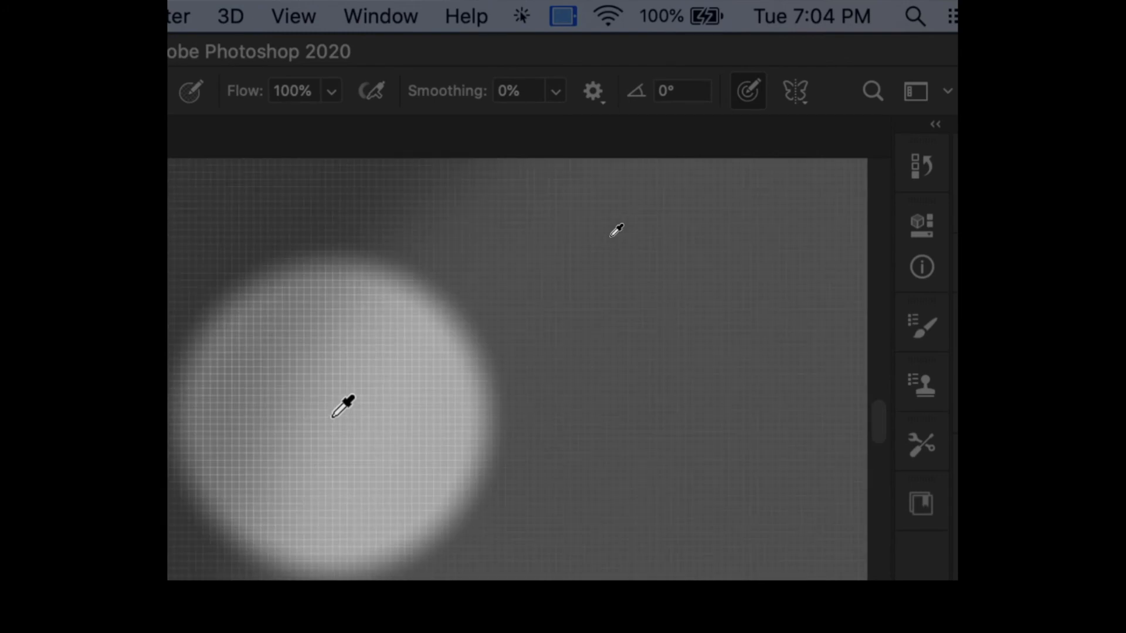
Select the 112 px textured tip in the brush settings and paint several short dabs near the canvas's upper-right corner
scroll(334, 417, down, 10)
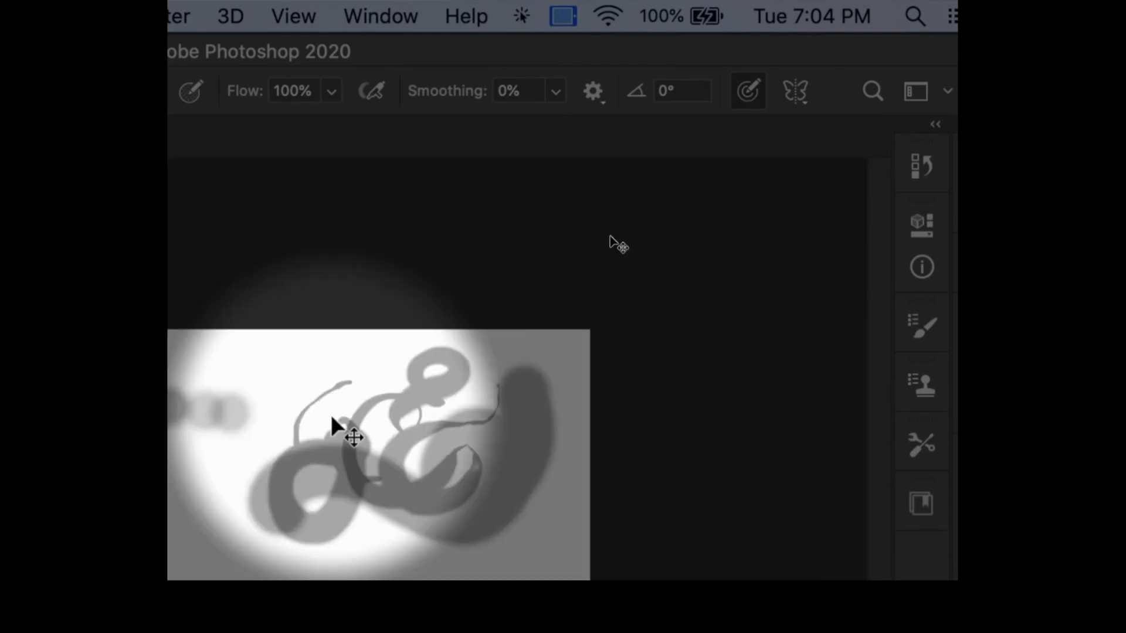
key(super+0)
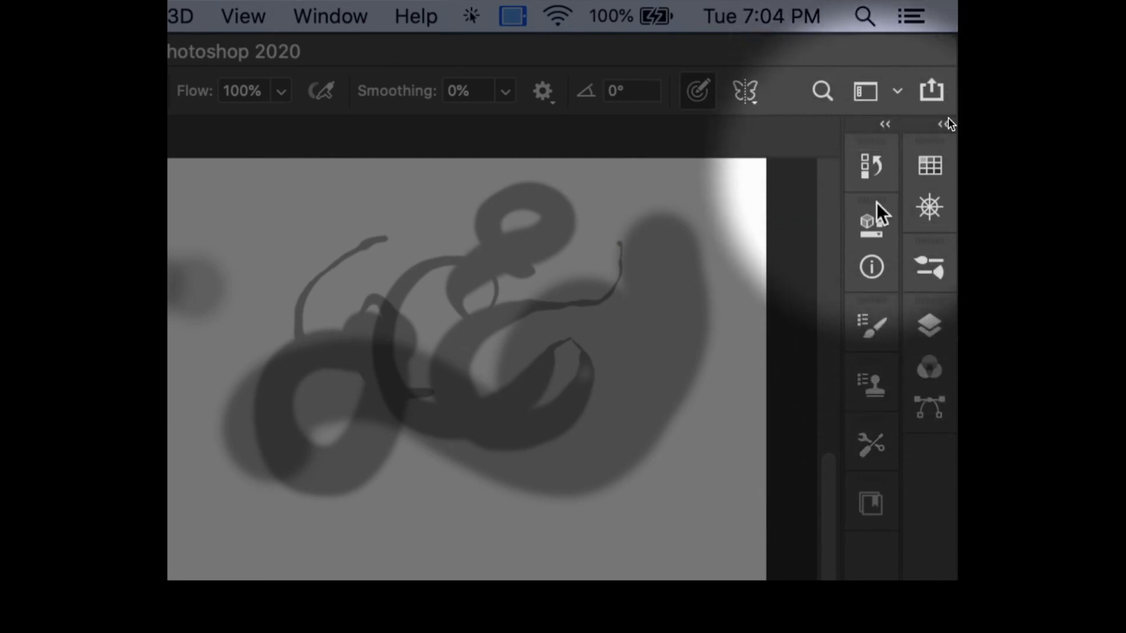
click(879, 329)
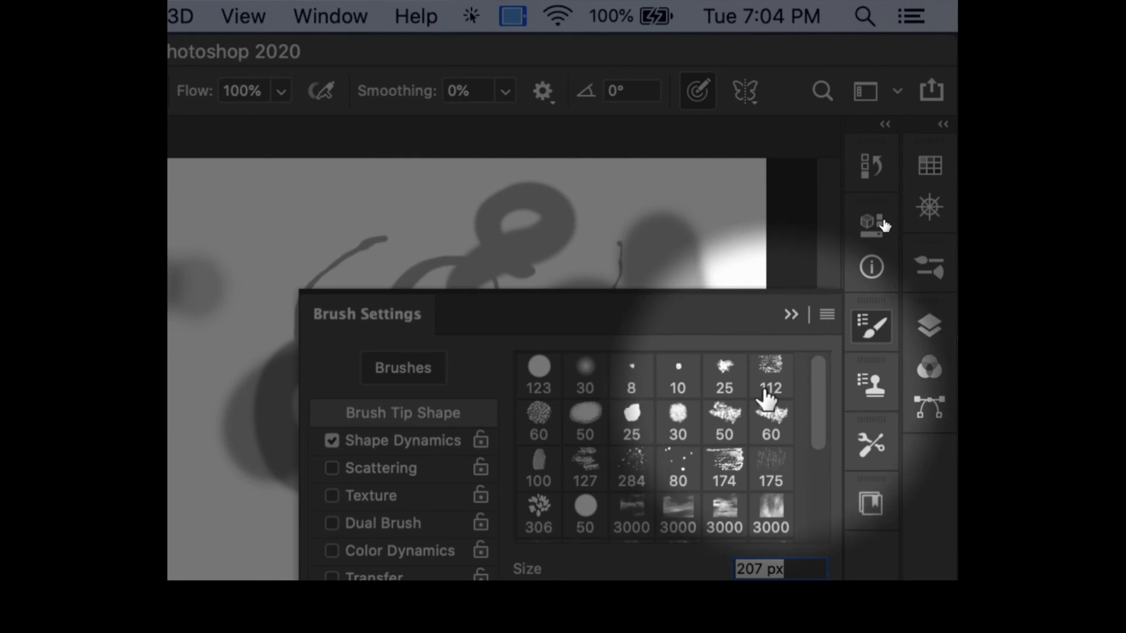
click(768, 379)
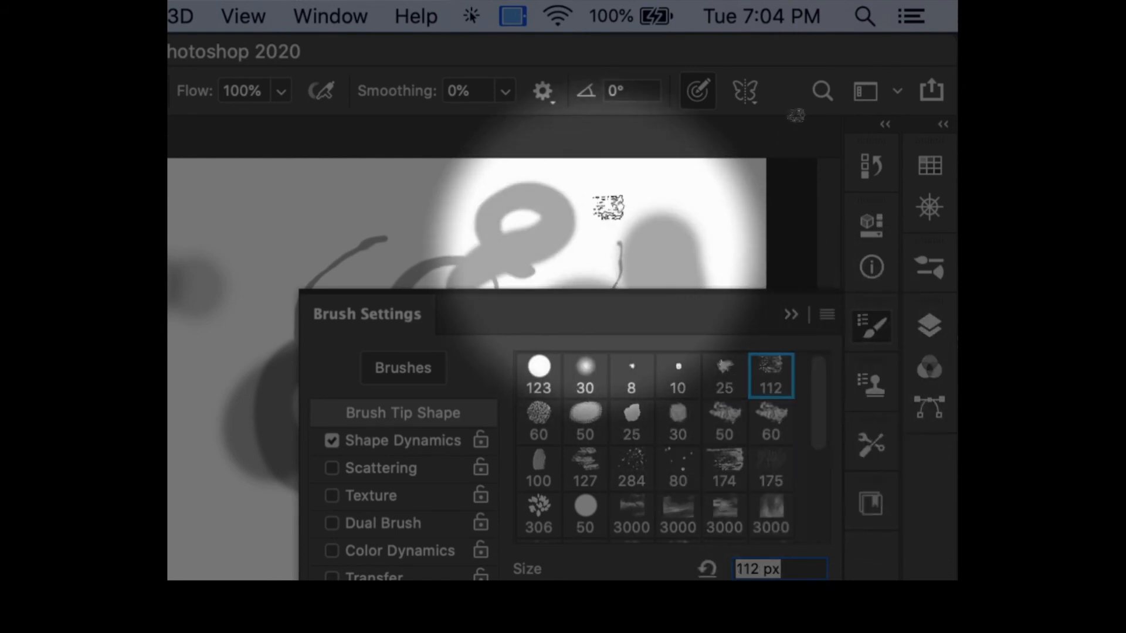
click(610, 199)
drag(681, 205, 725, 251)
drag(630, 222, 619, 222)
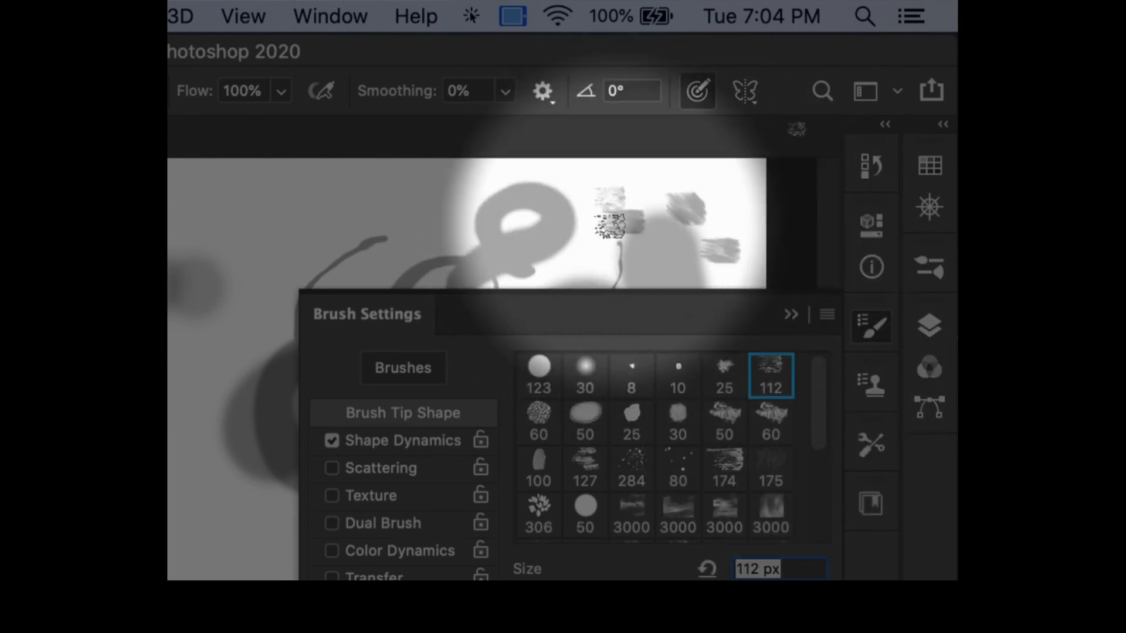
Paint a curved stroke with the rough-edged 50 px tip and three dabs with the oval 50 px tip beside the looping strokes
click(725, 427)
mouse_move(519, 234)
mouse_down()
mouse_move(447, 199)
mouse_move(397, 225)
mouse_up()
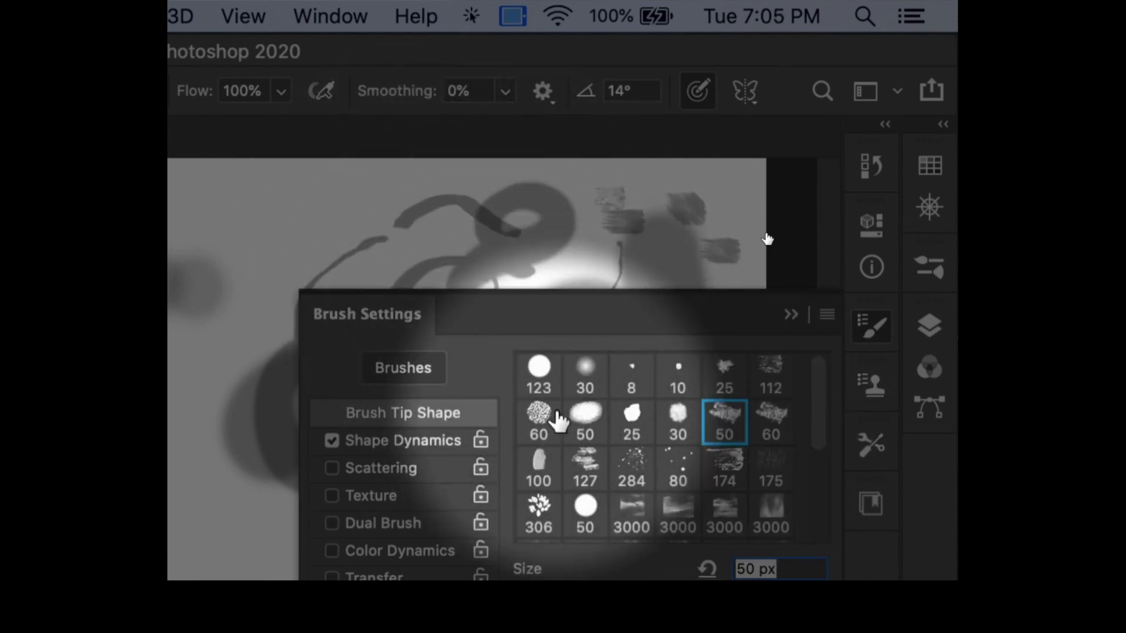
click(585, 420)
click(374, 237)
click(360, 191)
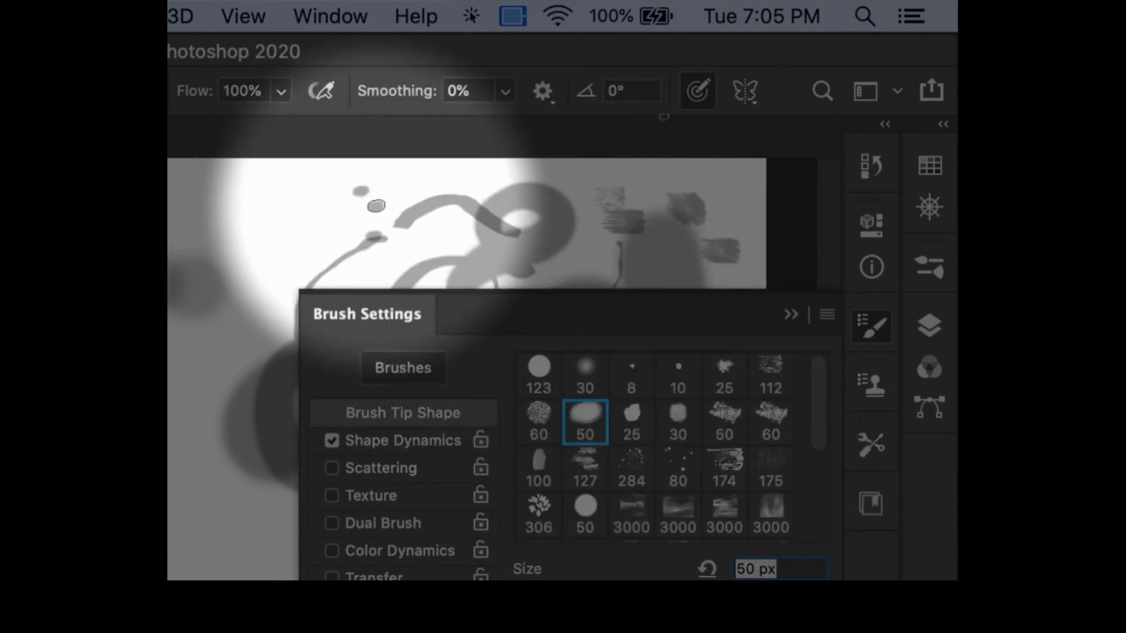
click(375, 206)
Set the oval tip's spacing to 110% and paint a looping dotted stroke in the blank area below the row of dabs
scroll(821, 396, down, 5)
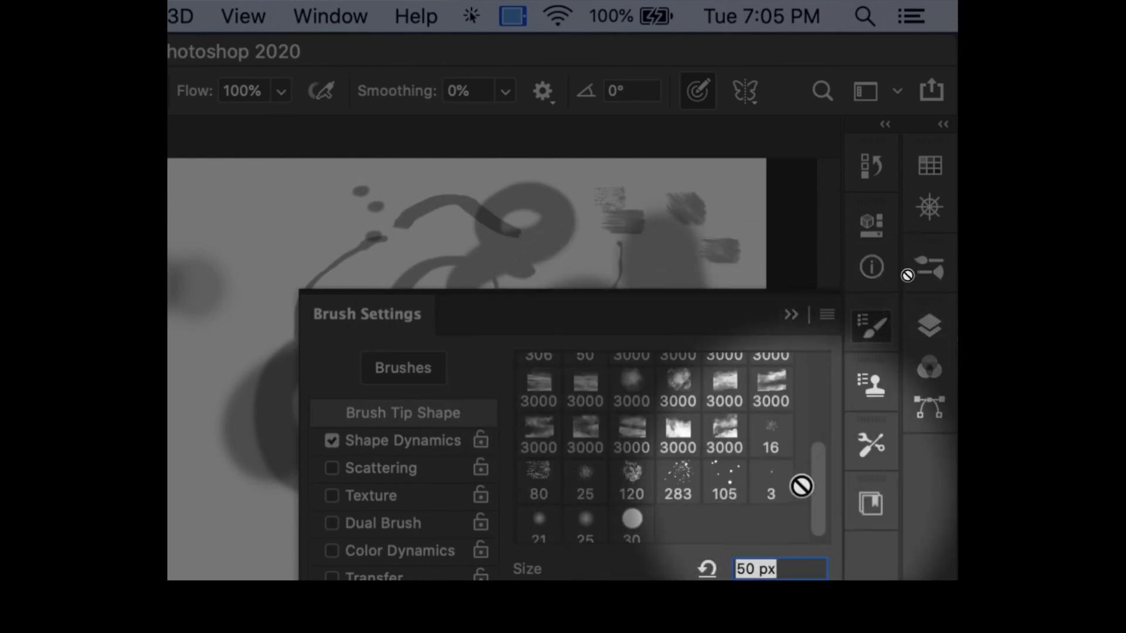
drag(817, 478, 813, 352)
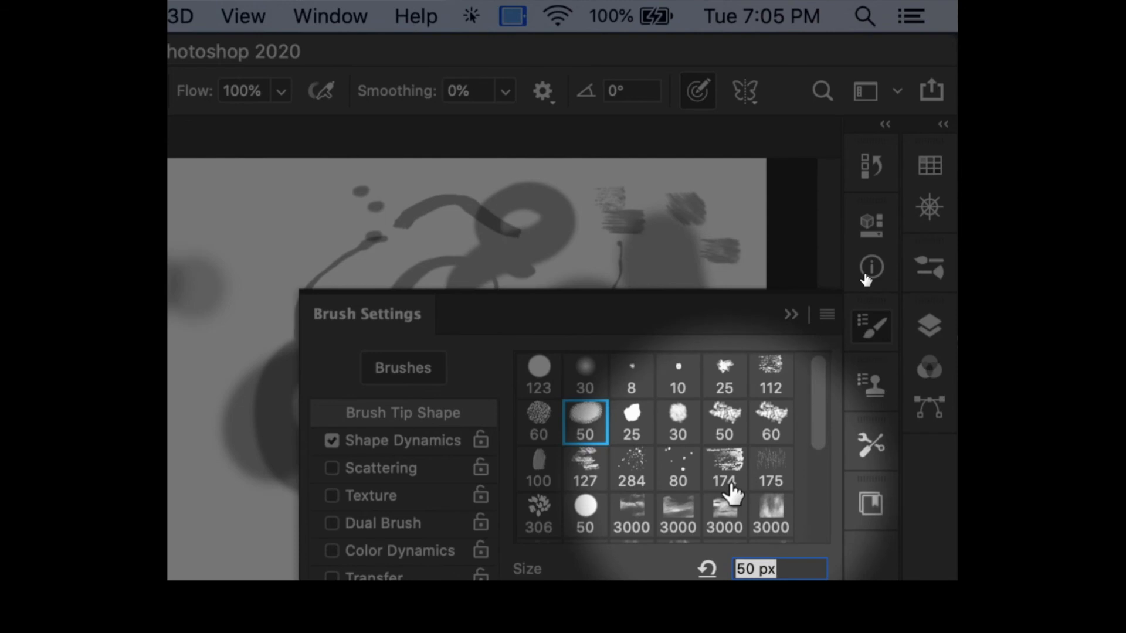
scroll(751, 550, up, 3)
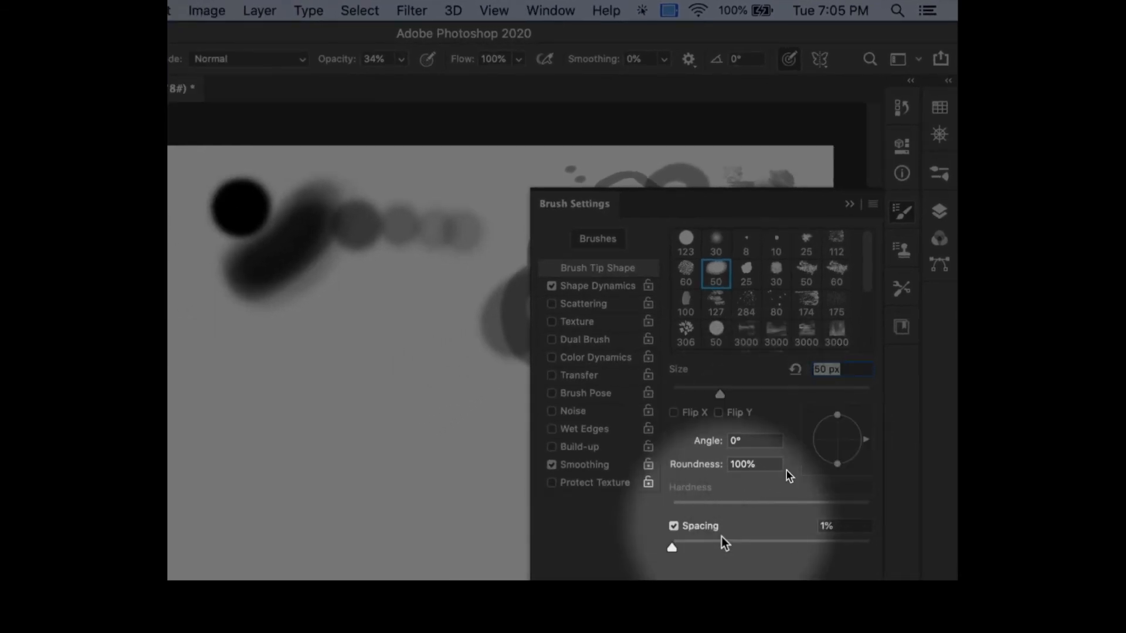
drag(674, 547, 776, 548)
mouse_move(323, 346)
mouse_down()
mouse_move(342, 374)
mouse_move(412, 420)
mouse_move(412, 464)
mouse_move(393, 463)
mouse_move(387, 447)
mouse_move(441, 404)
mouse_up()
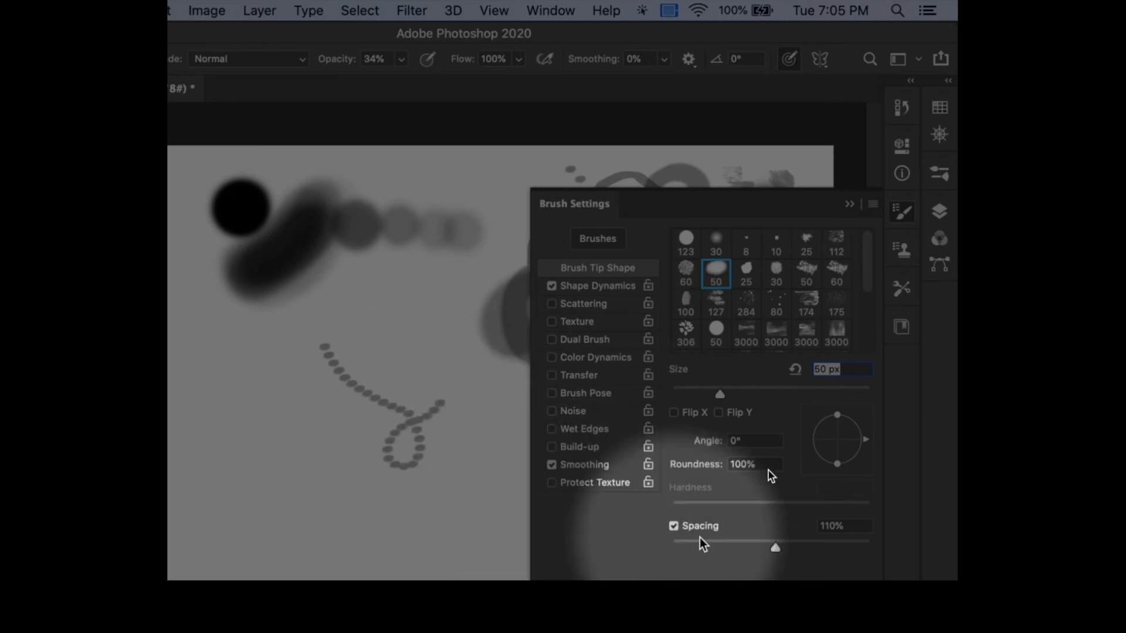
Lower the brush tip's spacing to 2% and close the brush settings
drag(775, 547, 674, 547)
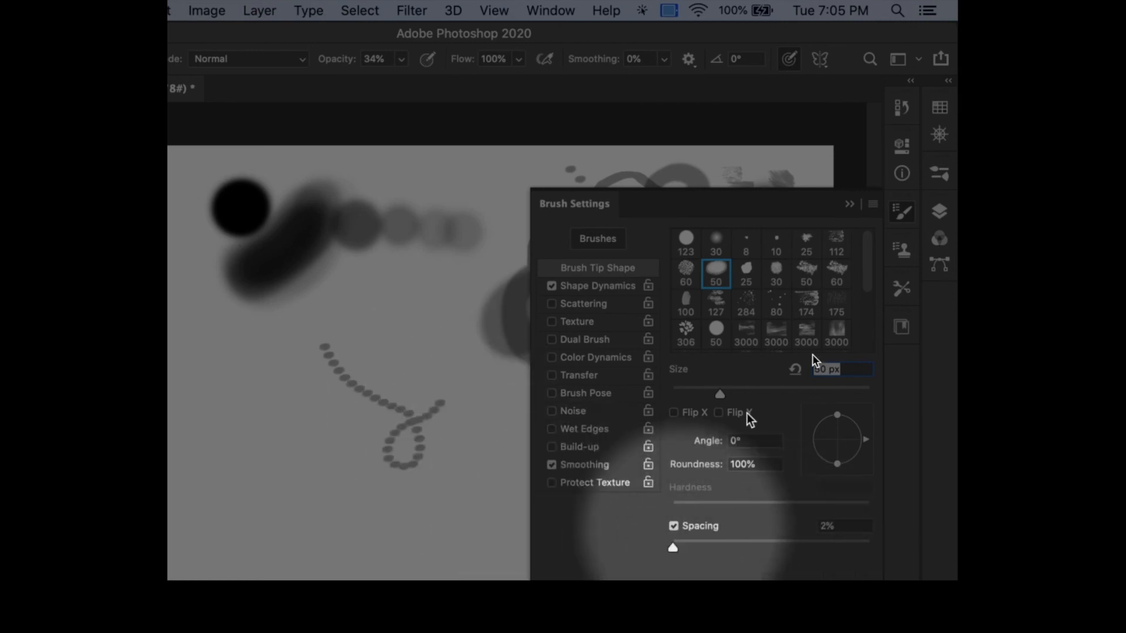
click(900, 214)
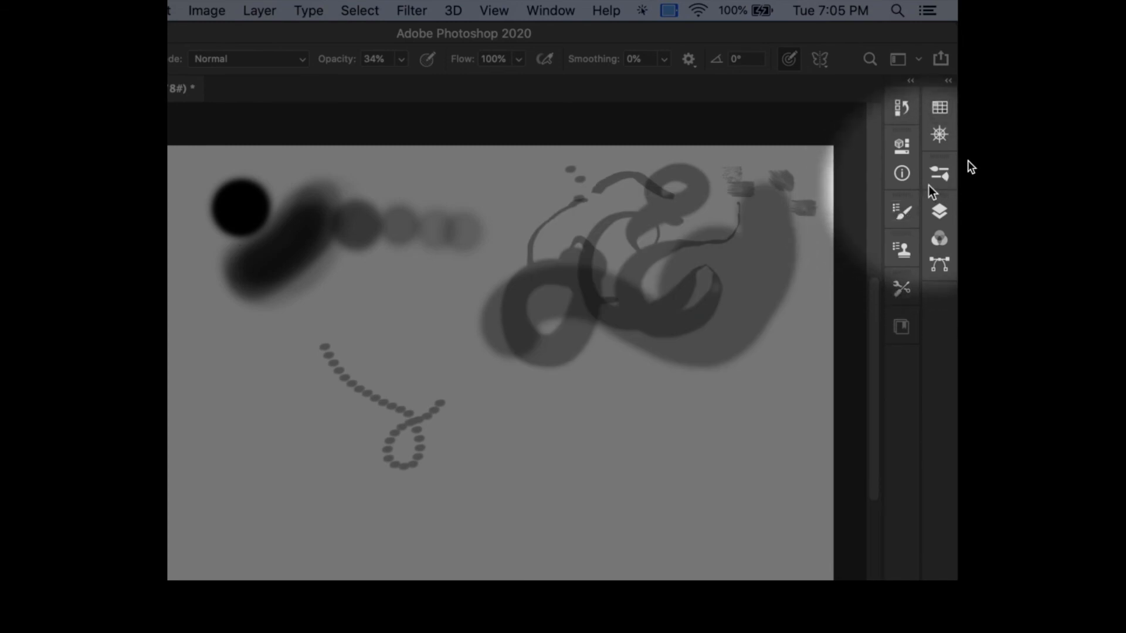
Look through the brush preset library, collapsing Wet Media Brushes and expanding General Brushes to view its presets
click(938, 176)
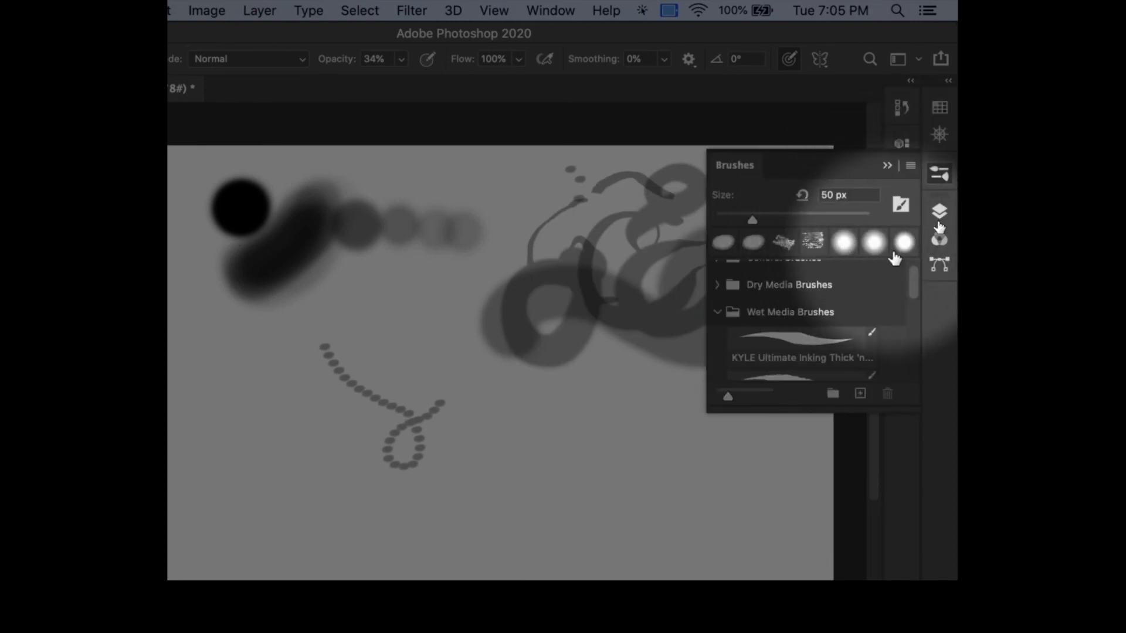
drag(864, 409, 863, 522)
click(716, 310)
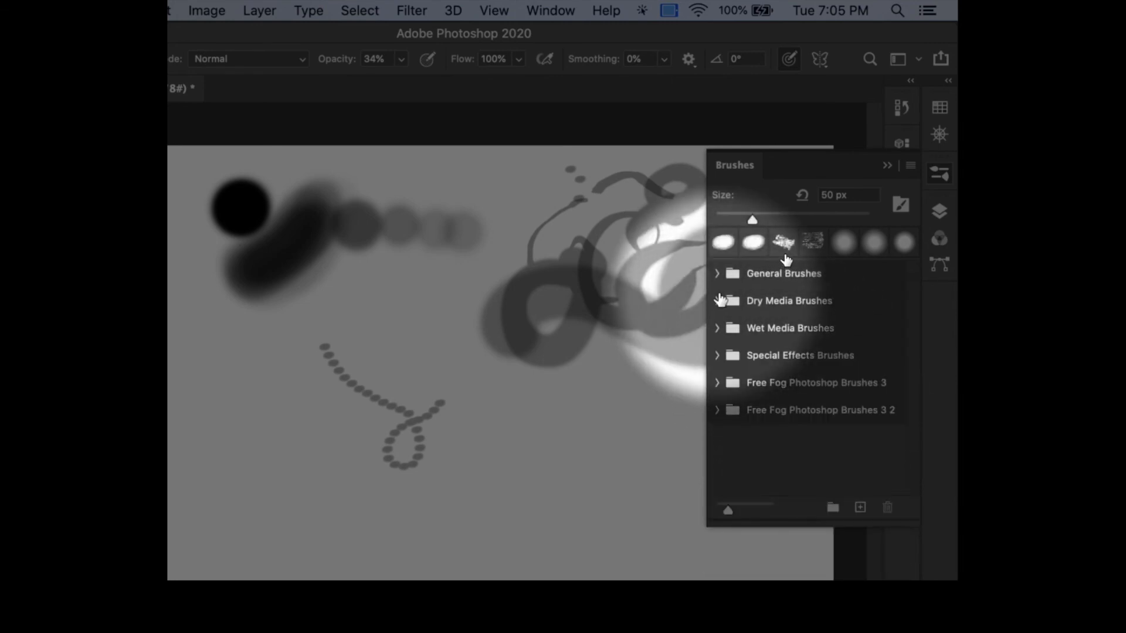
click(716, 275)
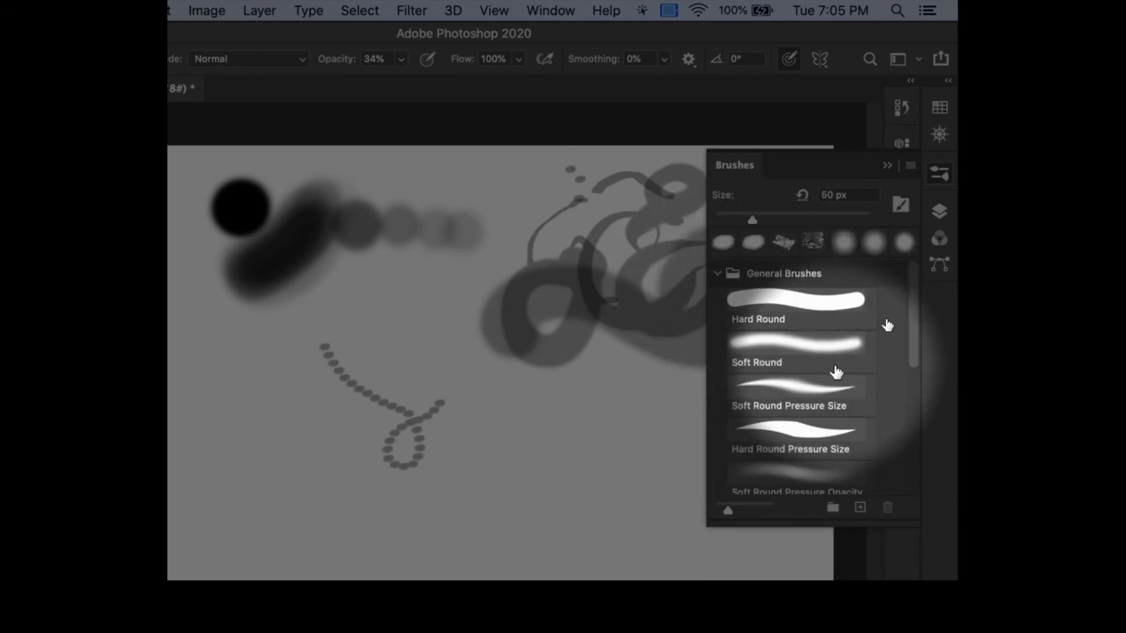
click(938, 175)
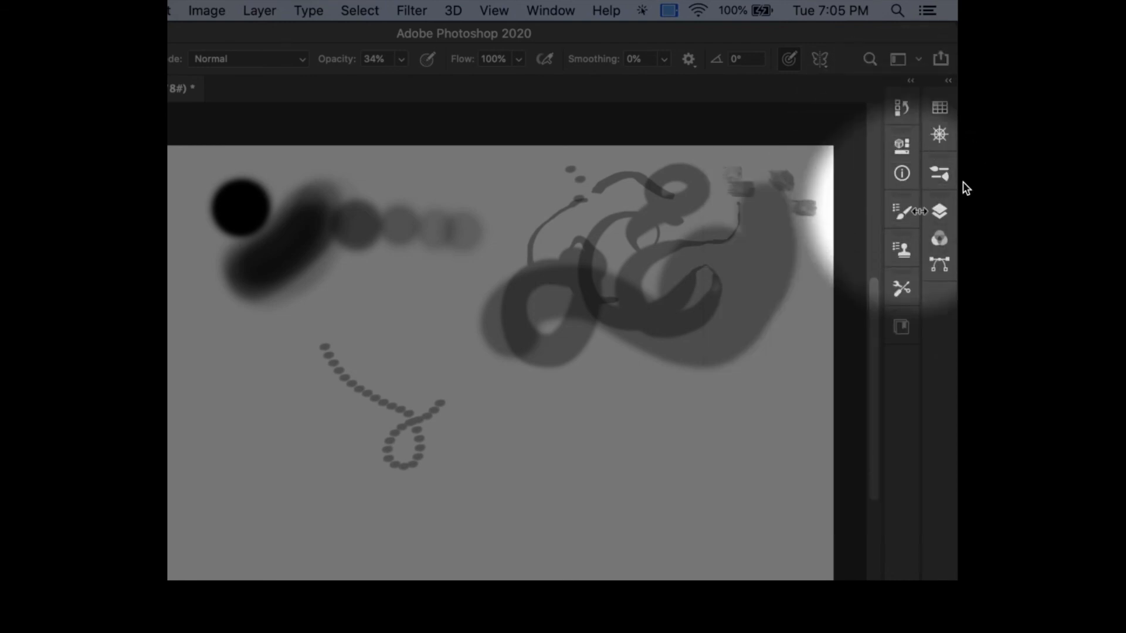